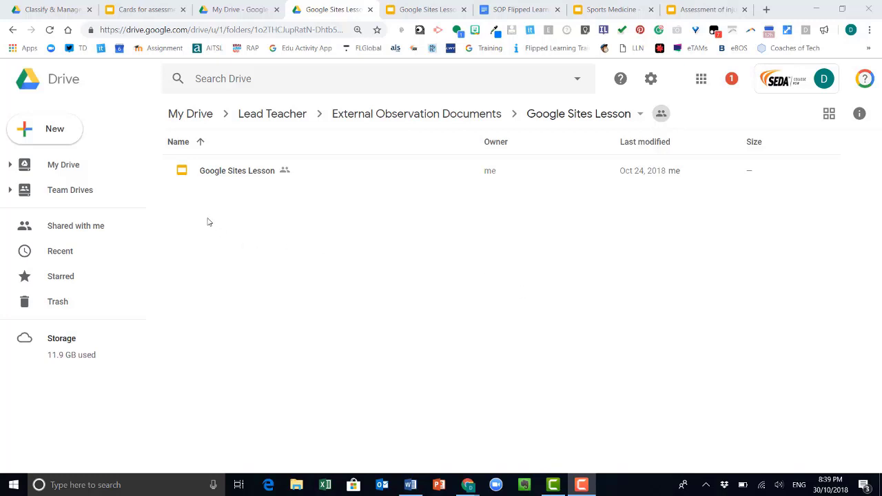
# Create a new Google Sites site in the Google Sites Lesson folder
pyautogui.click(31, 133)
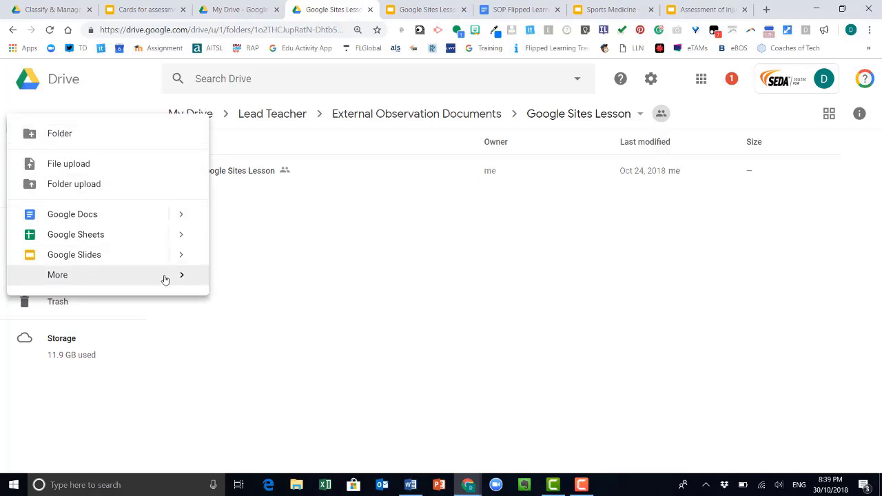
pyautogui.moveTo(176, 276)
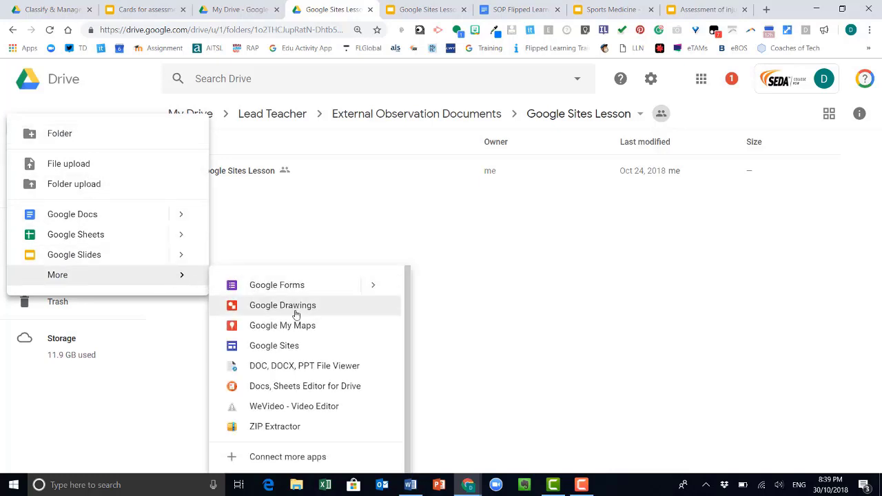
pyautogui.click(298, 347)
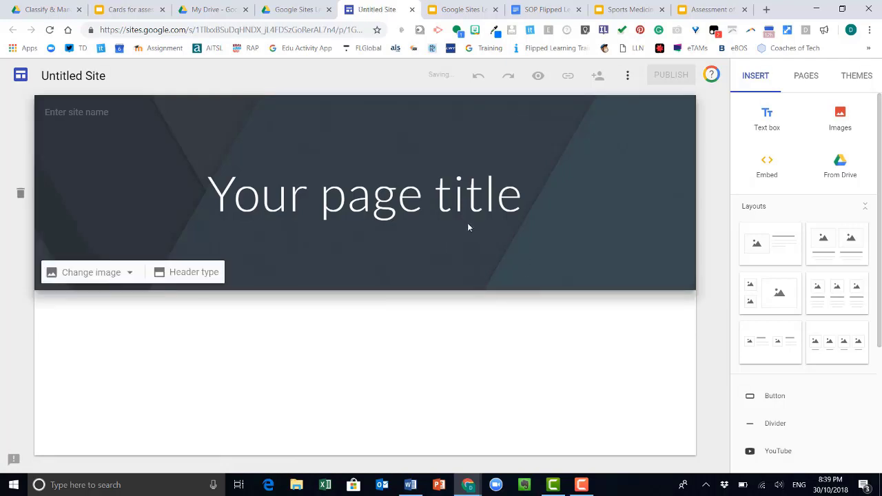
# Replace the placeholder page title in the header with the site owner's first name
pyautogui.click(398, 196)
pyautogui.write('Dan')
pyautogui.press('BackSpace')
pyautogui.write('n')
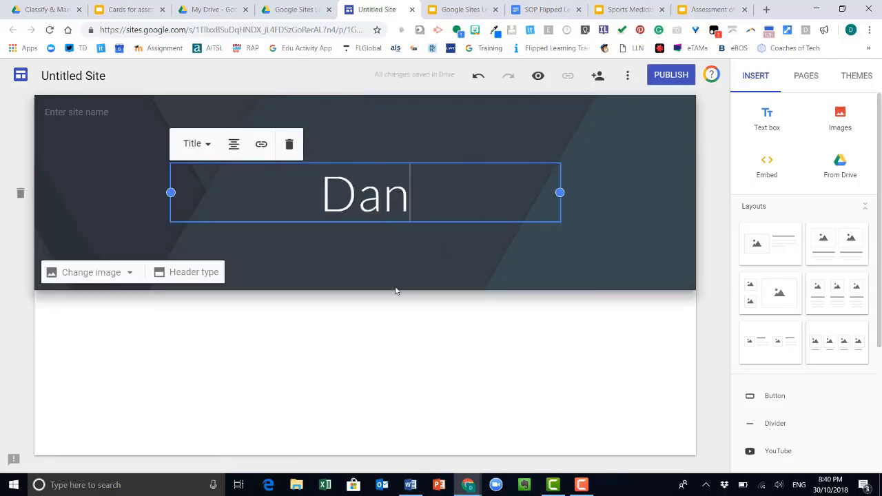
pyautogui.click(124, 274)
pyautogui.click(106, 306)
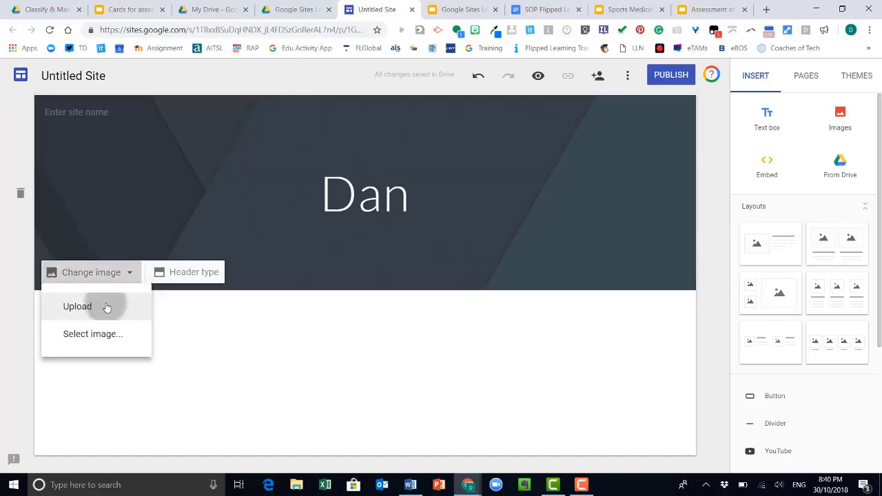
pyautogui.press('Escape')
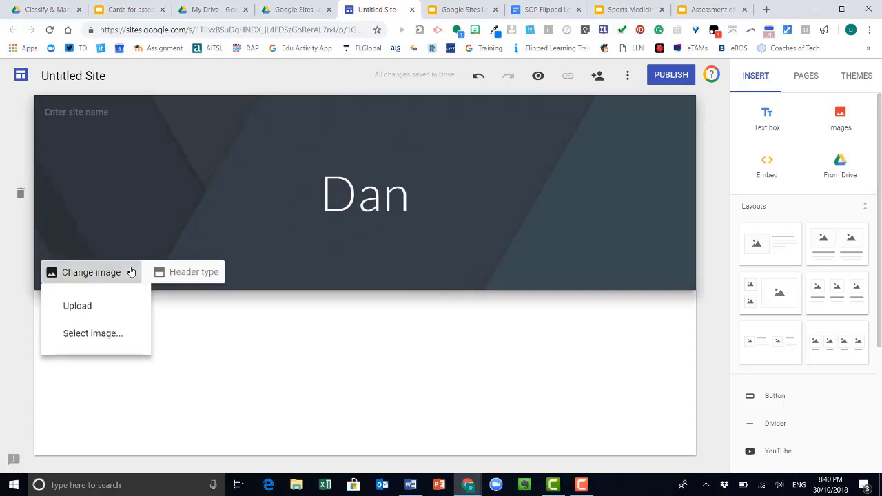
# Set the header image to the SEDA College NSW logo from the first November 29, 2017 album in your albums
pyautogui.click(119, 334)
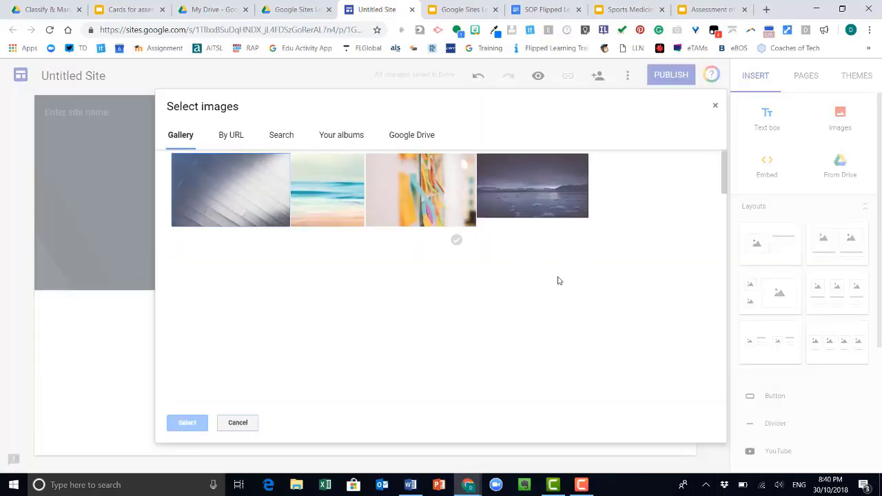
pyautogui.click(408, 136)
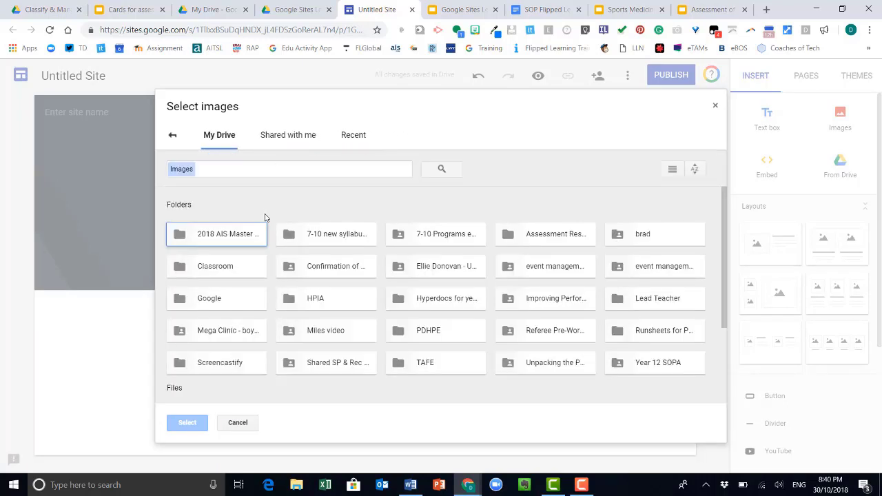
pyautogui.click(172, 136)
pyautogui.click(326, 137)
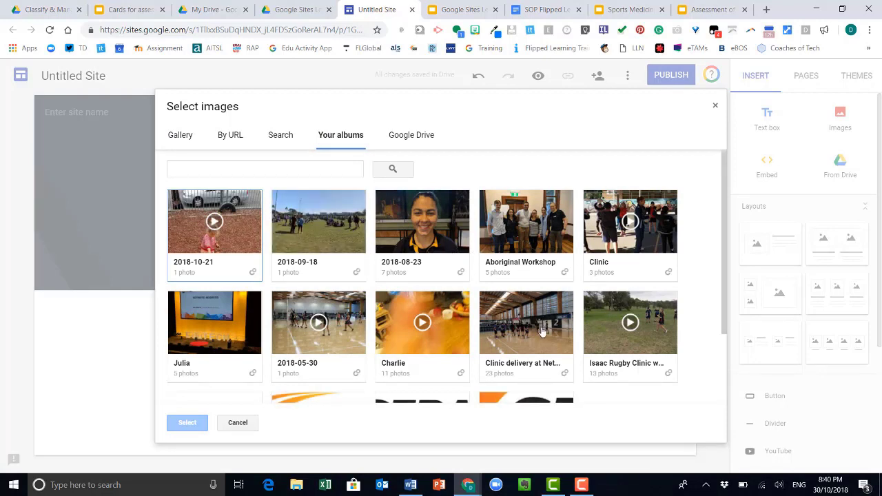
pyautogui.scroll(-2, 697, 310)
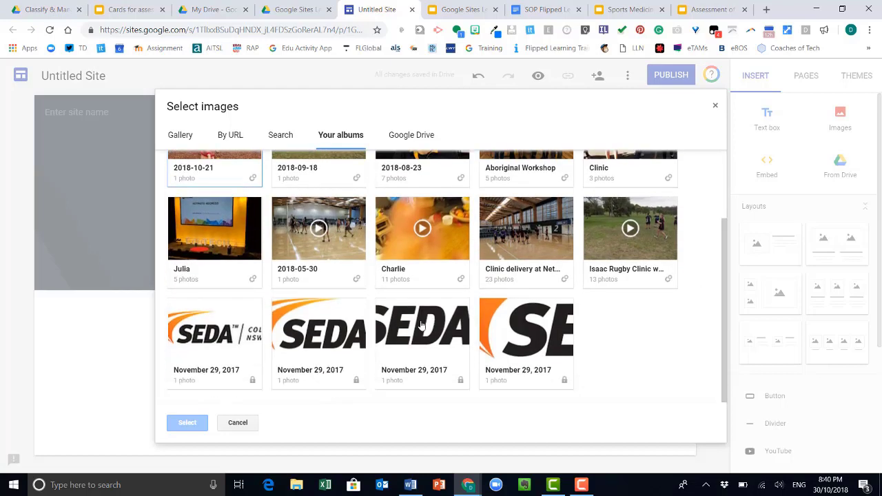
pyautogui.click(234, 332)
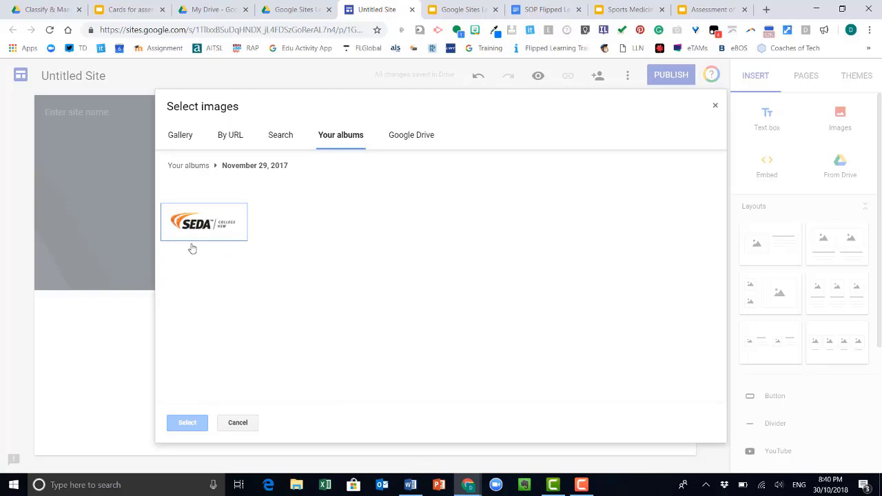
pyautogui.click(200, 219)
pyautogui.click(191, 423)
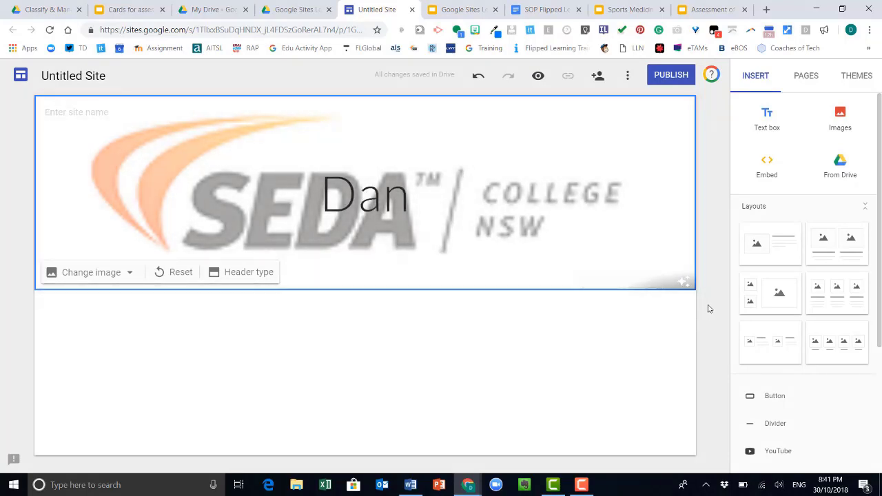
pyautogui.click(709, 308)
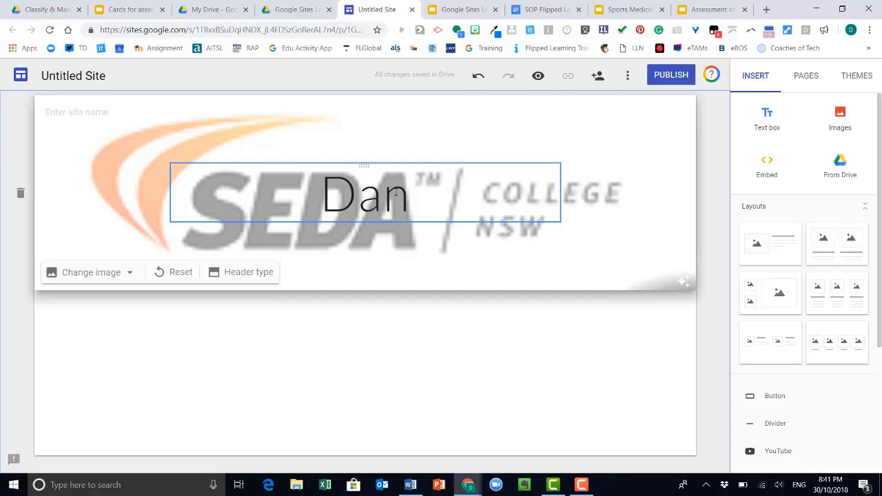
# Enter the owner's full name as the site name and change the page title to "Google Sites Lesson"
pyautogui.click(101, 112)
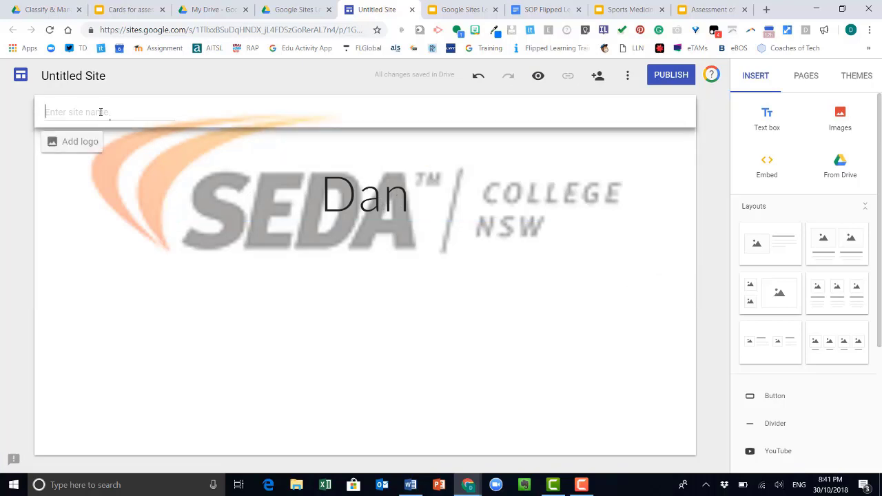
pyautogui.write('Dan Jackson')
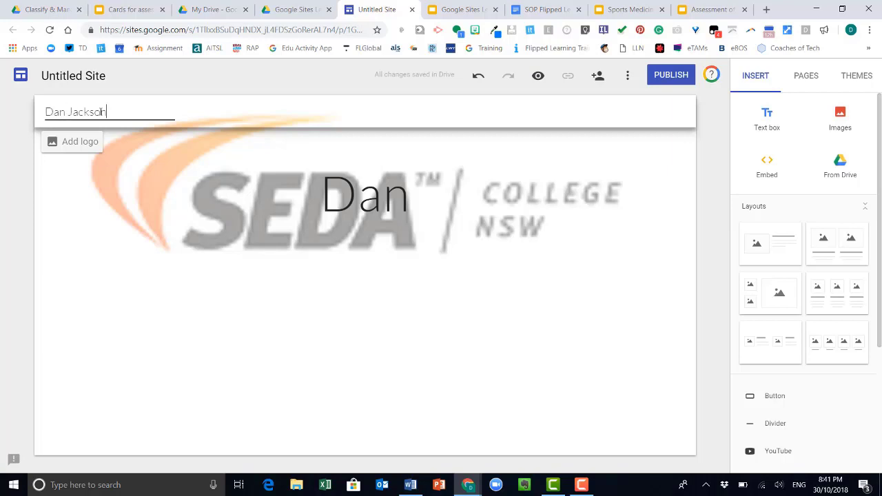
pyautogui.doubleClick(340, 198)
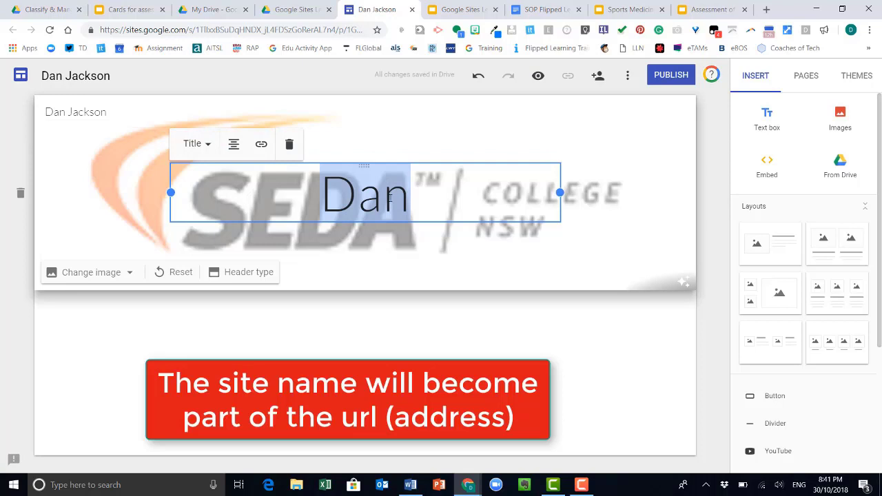
pyautogui.write('Google Sites')
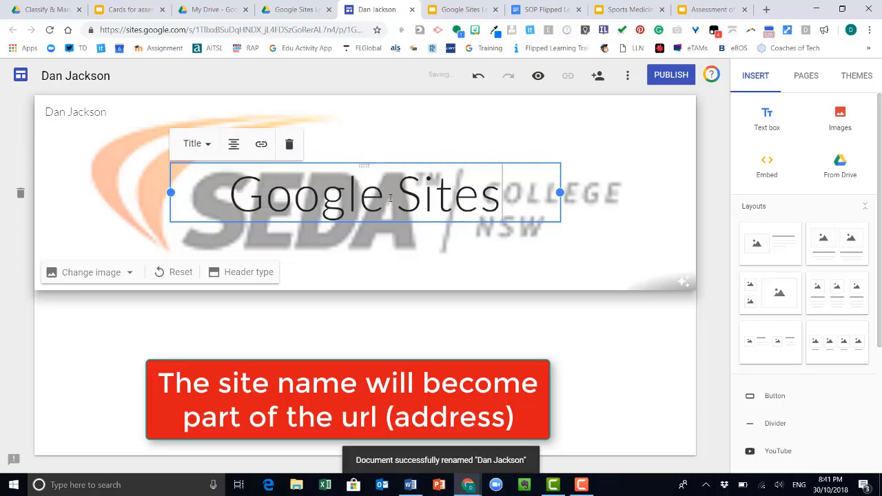
pyautogui.write(' Lesson')
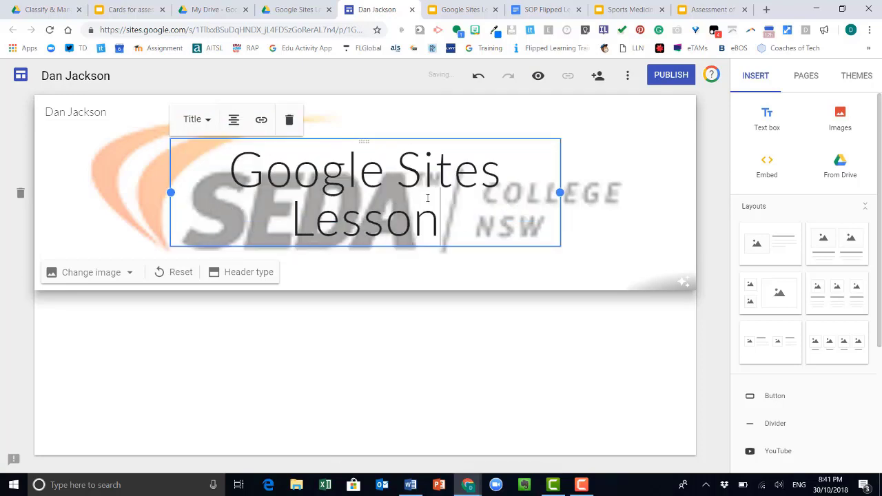
pyautogui.click(706, 331)
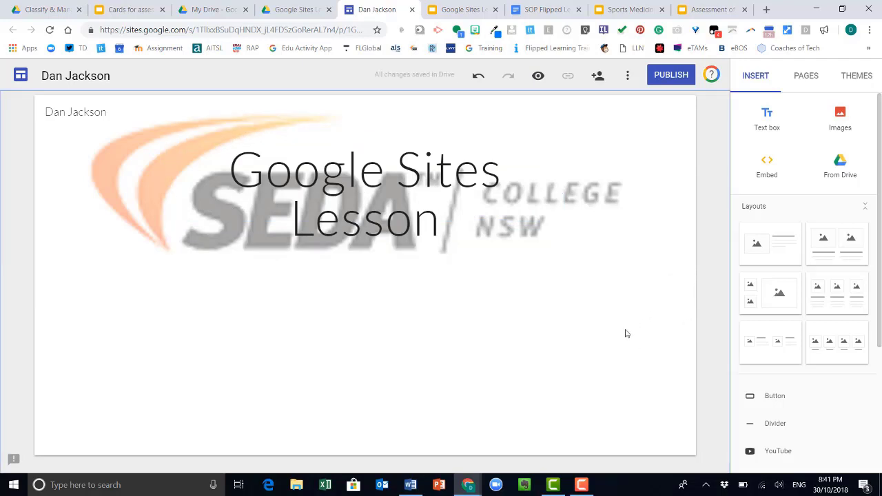
# Add the layout with one image placeholder beside a heading and body text below the header
pyautogui.moveTo(504, 271)
pyautogui.moveTo(386, 380)
pyautogui.moveTo(785, 253); pyautogui.dragTo(438, 346)
pyautogui.scroll(-2, 413, 348)
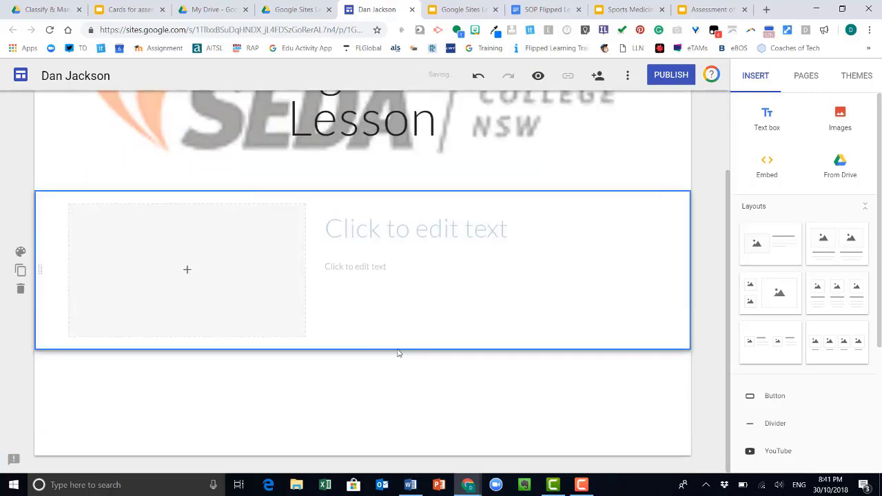
# Insert an empty text box below the image-and-text section and try to enlarge it
pyautogui.click(764, 120)
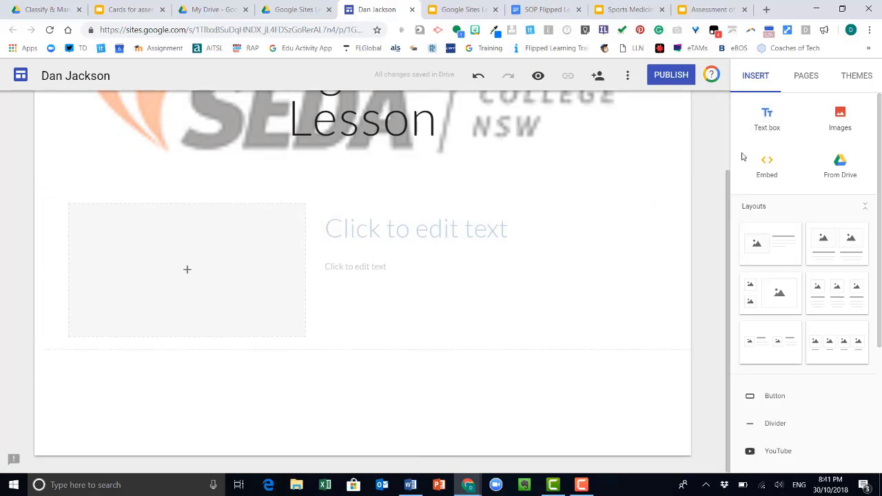
pyautogui.click(765, 122)
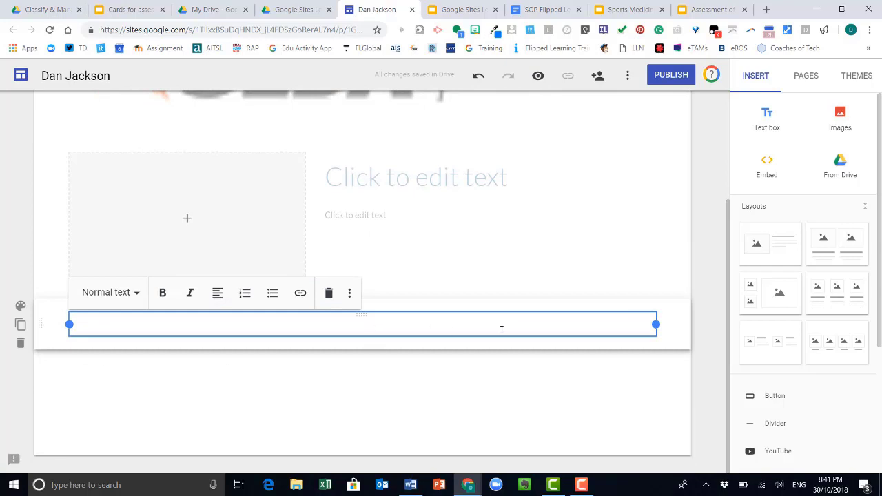
pyautogui.moveTo(654, 324); pyautogui.dragTo(677, 342)
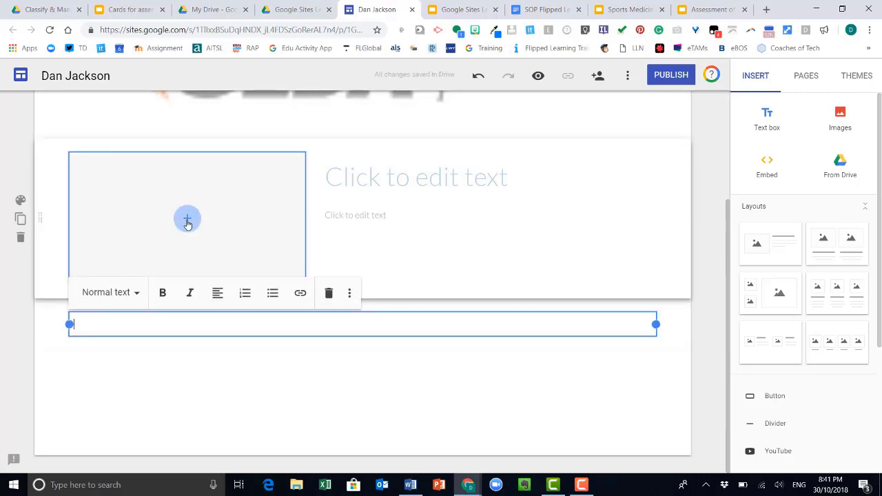
# Insert the Google Sites Lesson presentation from the recent Drive files into the image placeholder and enlarge it
pyautogui.click(186, 219)
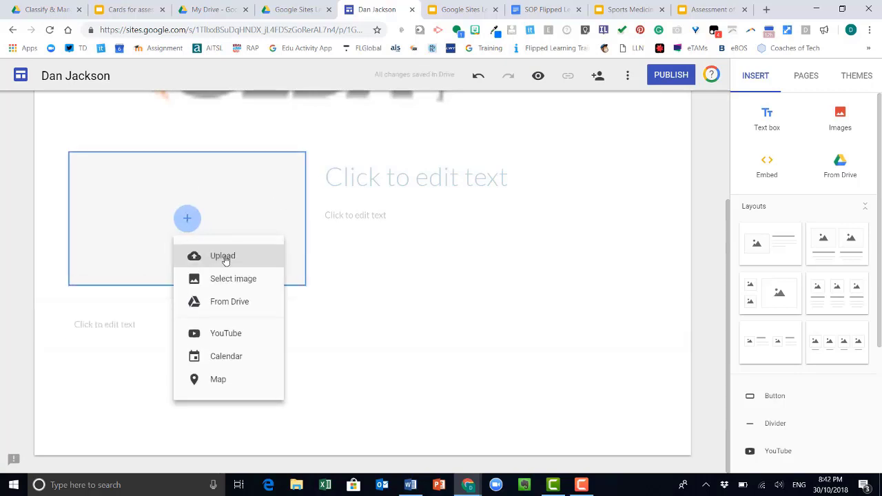
pyautogui.click(239, 305)
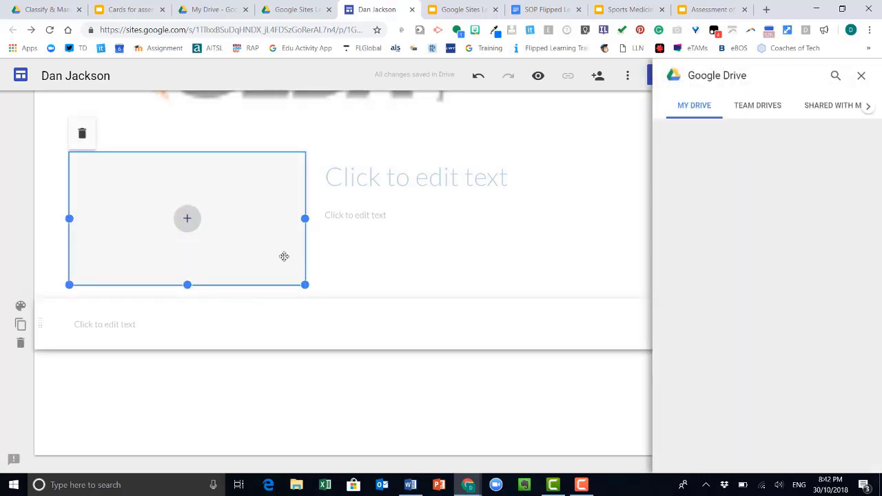
pyautogui.click(867, 105)
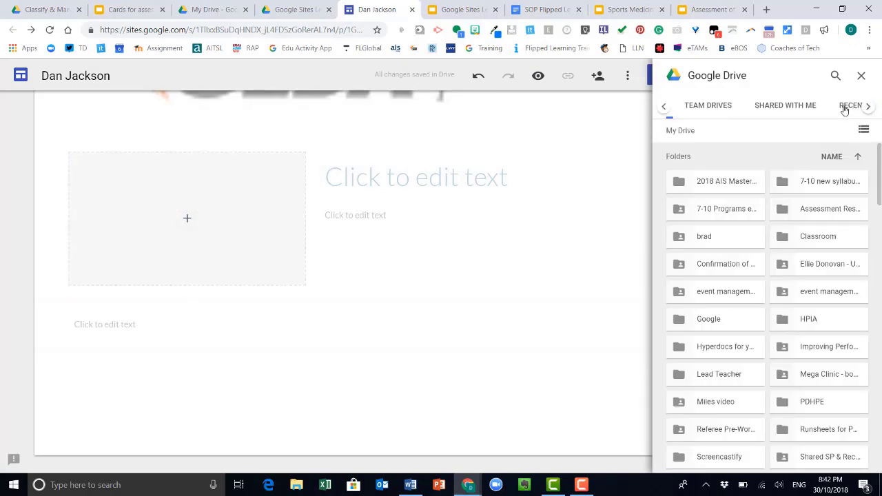
pyautogui.click(844, 106)
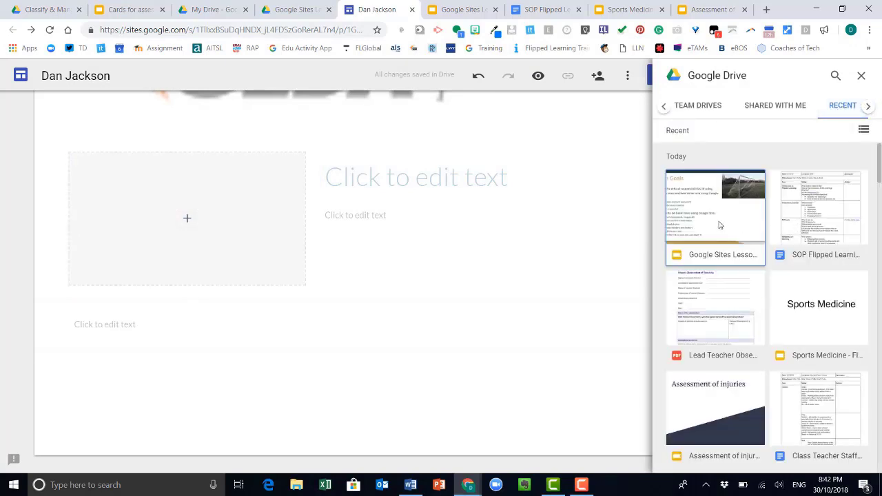
pyautogui.click(718, 225)
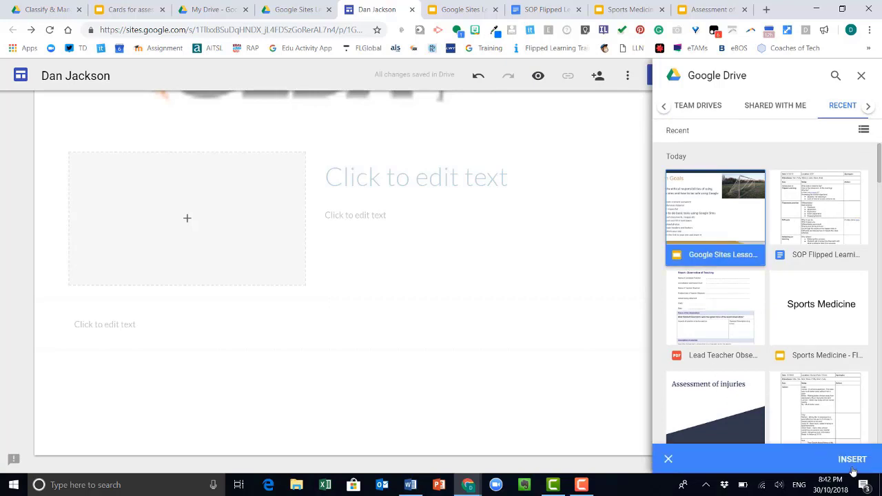
pyautogui.click(855, 460)
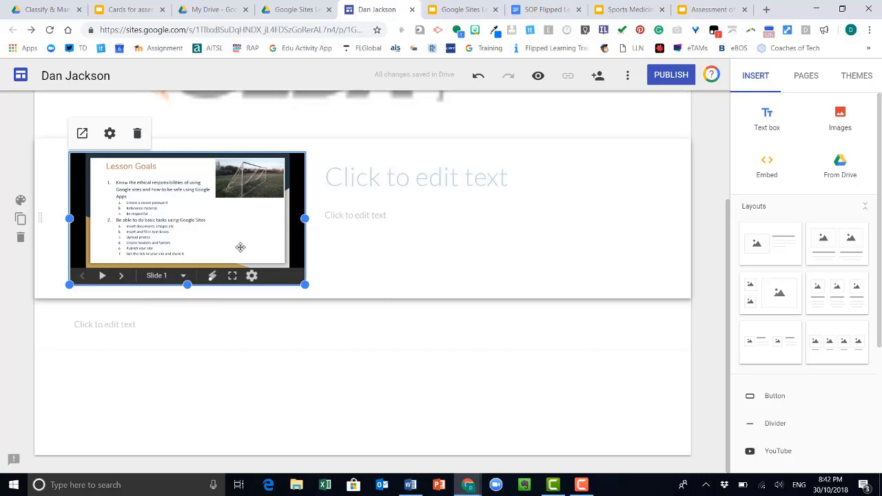
pyautogui.moveTo(306, 284); pyautogui.dragTo(334, 343)
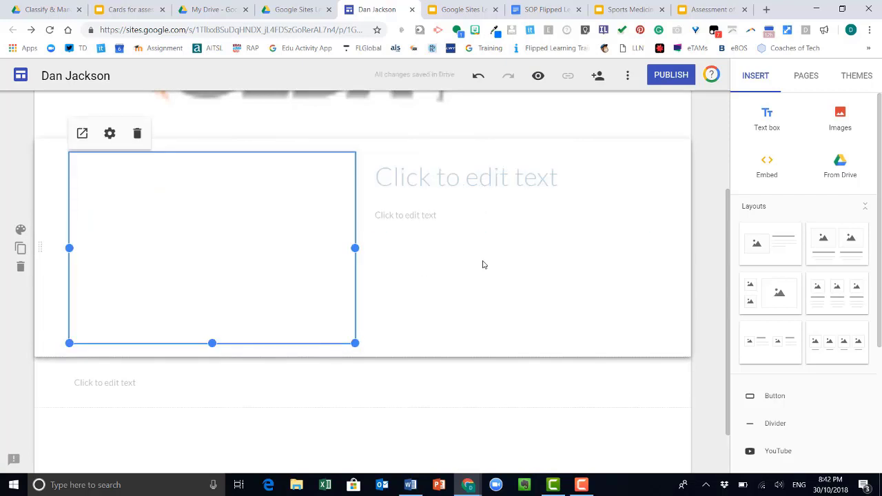
# Enter the heading "Google Sites" and the body text "You are learning about how to create a google site." beside the presentation
pyautogui.click(500, 176)
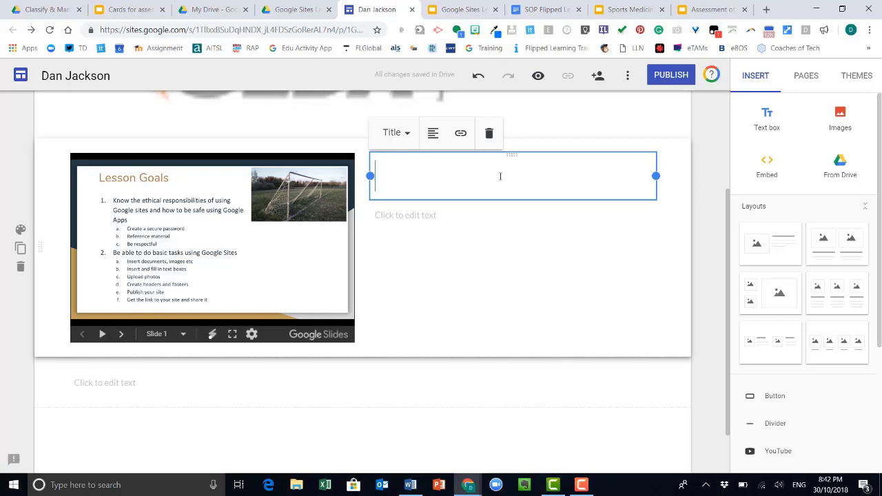
pyautogui.click(448, 217)
pyautogui.write('You are learning about how to create a google site.')
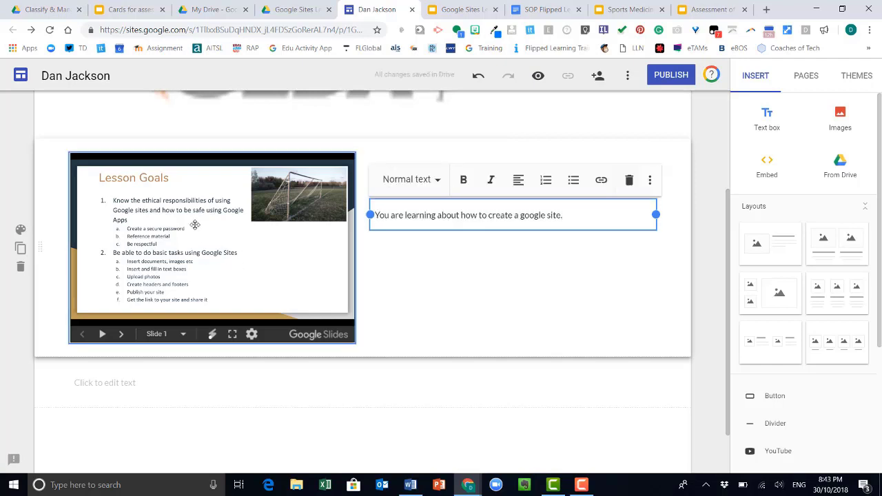
pyautogui.click(694, 333)
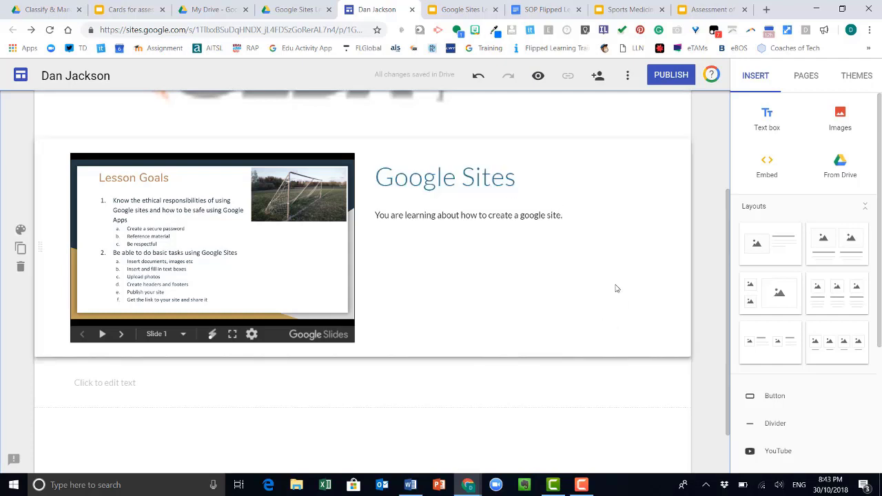
pyautogui.scroll(-1, 551, 269)
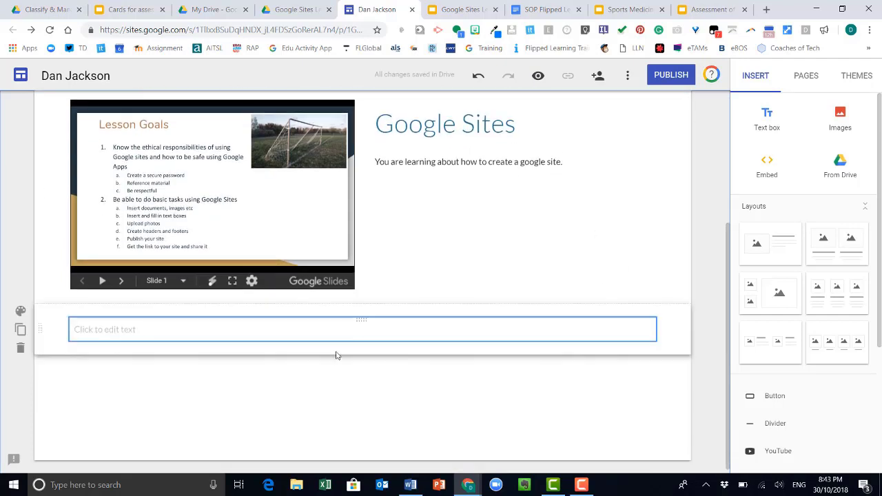
pyautogui.click(832, 164)
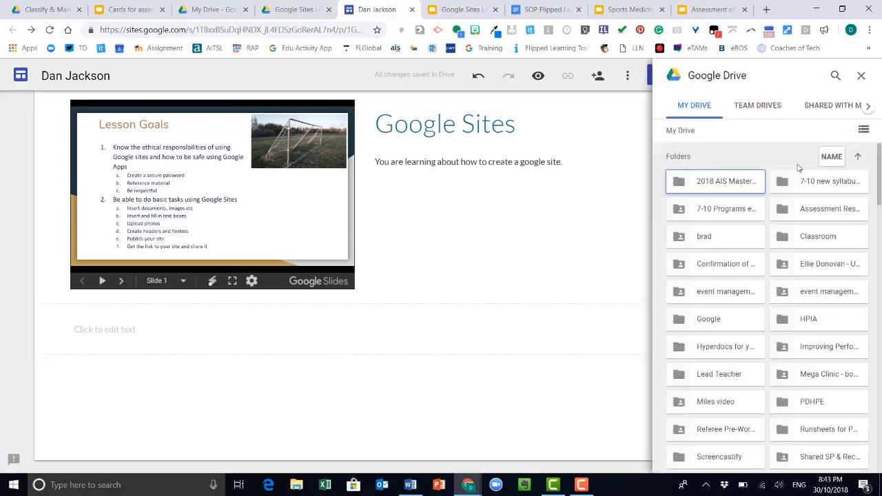
pyautogui.click(860, 76)
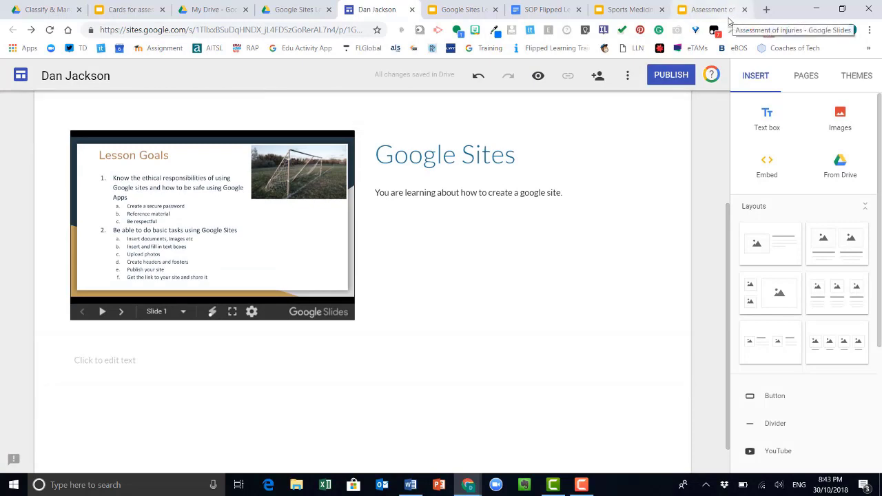
# Search web images for "website" and insert the blue WEBSITE lettering picture with the bulldozer and cranes onto the page
pyautogui.click(838, 120)
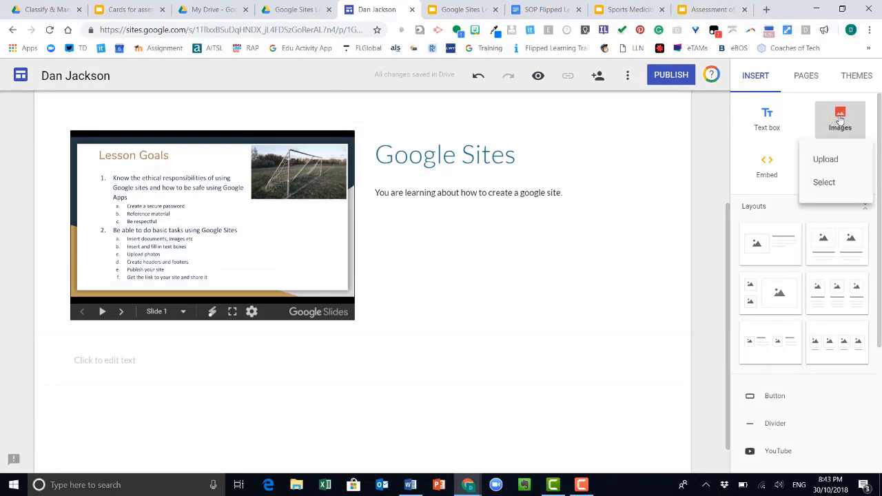
pyautogui.click(821, 182)
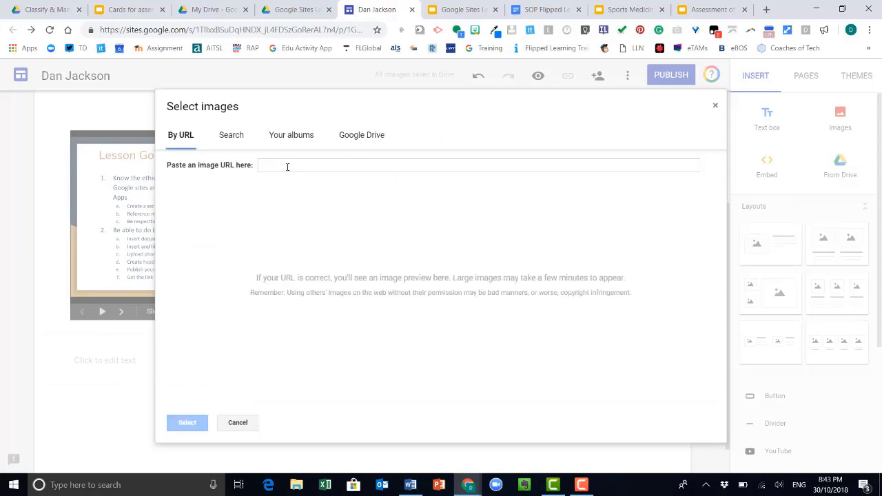
pyautogui.click(303, 168)
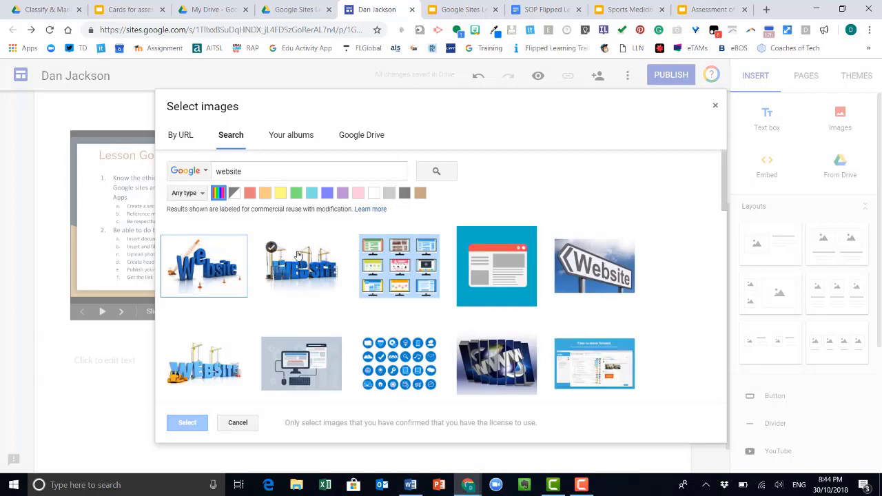
pyautogui.click(215, 355)
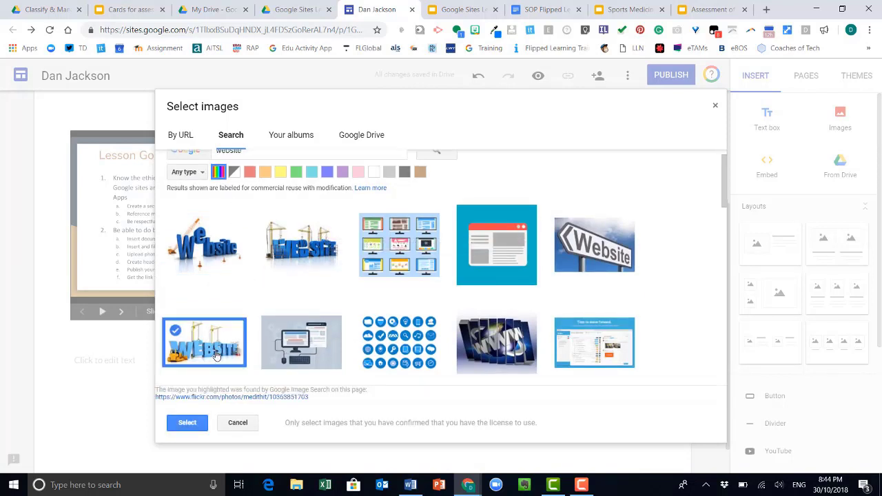
pyautogui.click(188, 423)
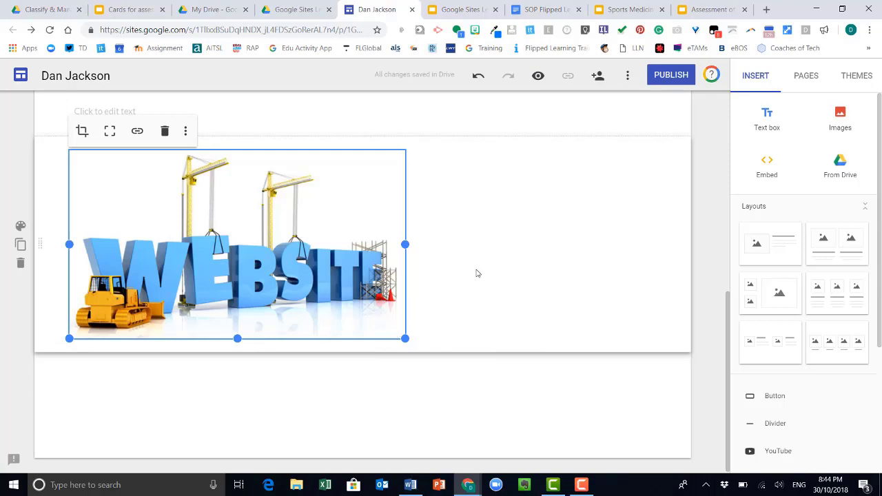
# Search Google Images for "coaching football" in a new browser tab
pyautogui.click(766, 9)
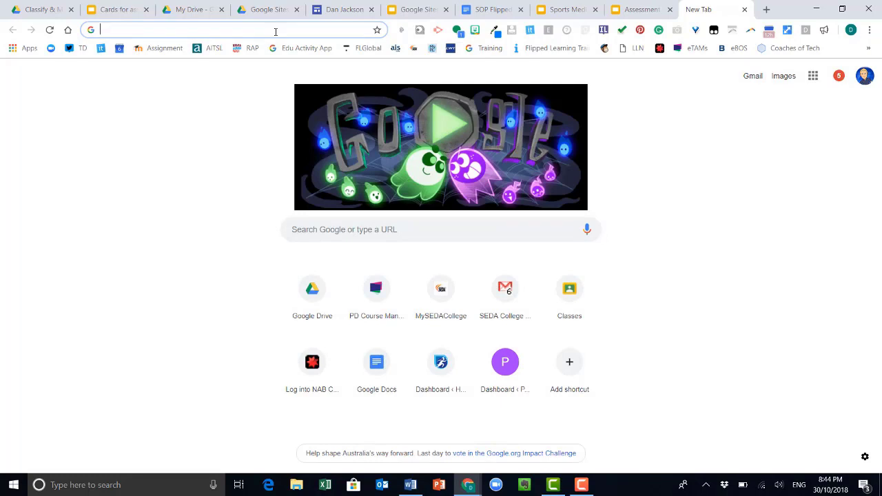
pyautogui.write('coachi')
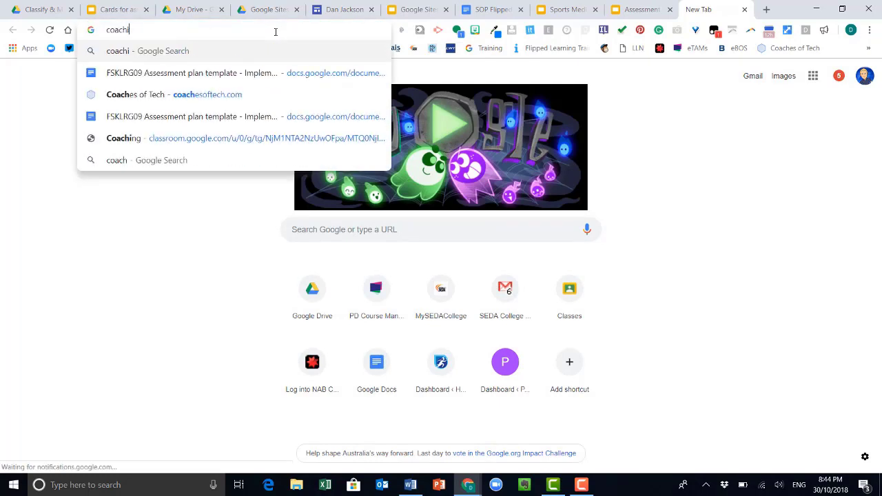
pyautogui.write('ng football')
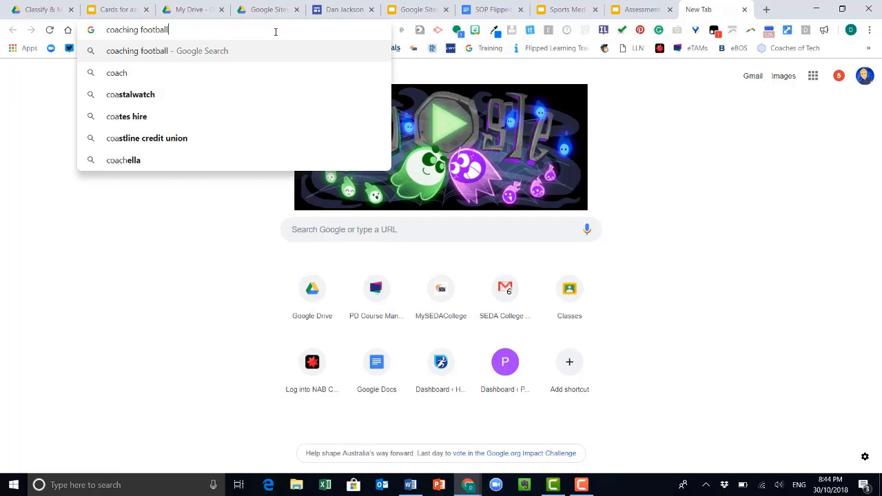
pyautogui.press('Return')
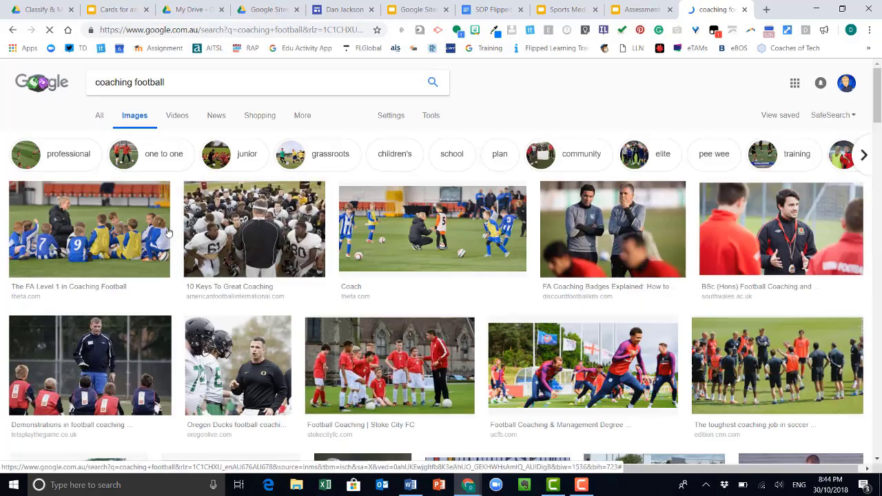
# Save the first coaching football picture to the Downloads folder as "coaching image" in JPEG format
pyautogui.rightClick(121, 225)
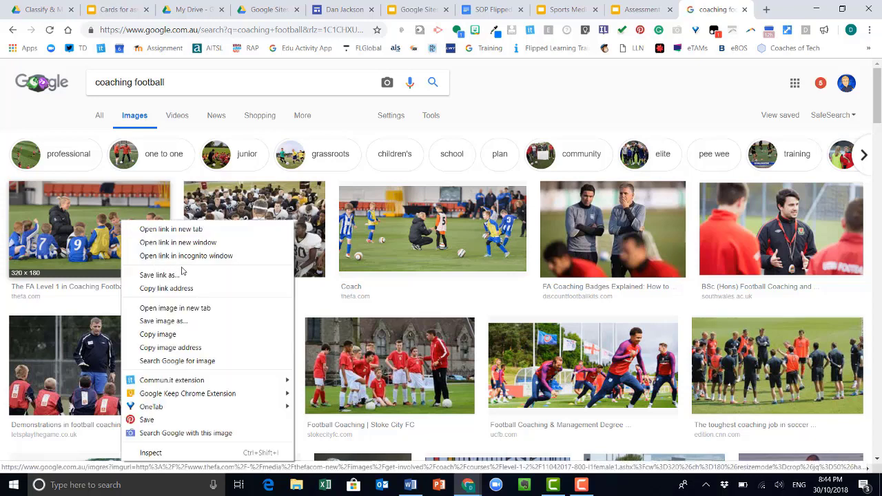
pyautogui.click(188, 321)
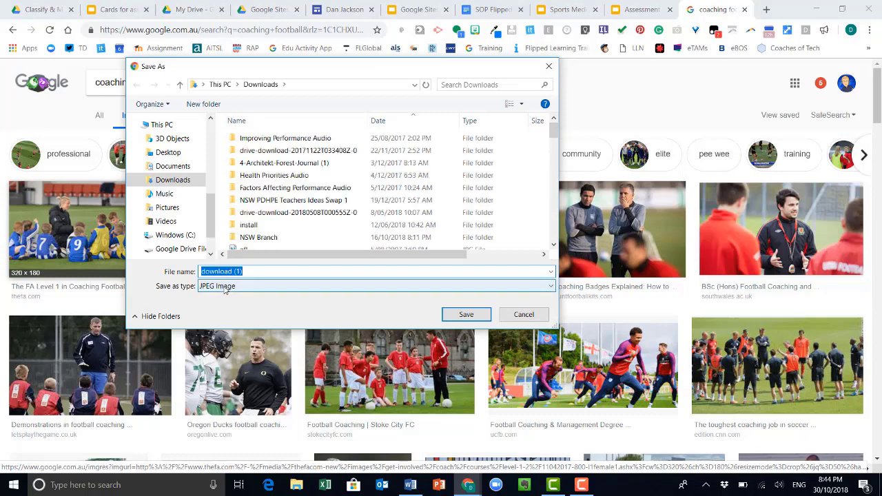
pyautogui.write('coaching')
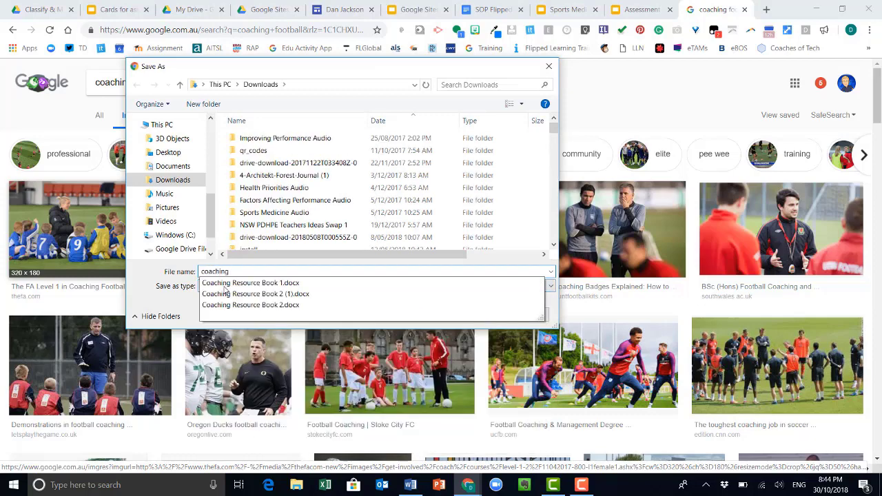
pyautogui.write(' image')
pyautogui.press('Return')
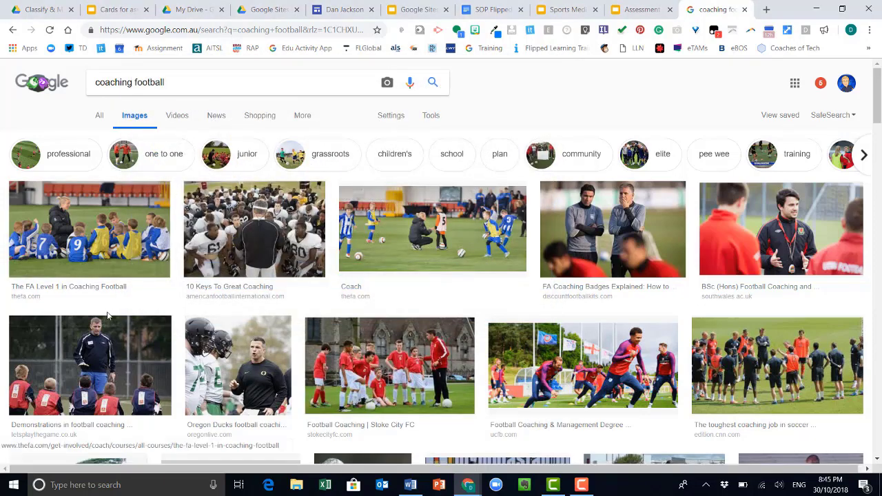
# Preview the first coaching football picture, copy its link address and return to the Google Sites page
pyautogui.click(98, 251)
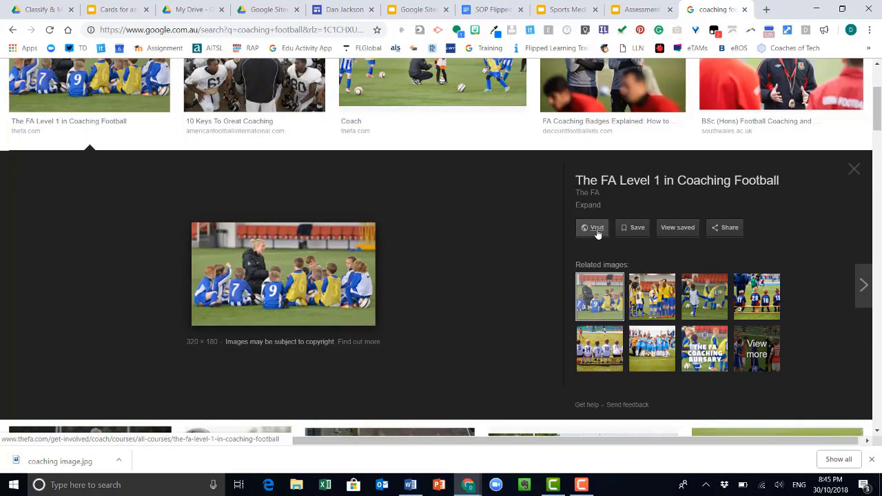
pyautogui.rightClick(352, 263)
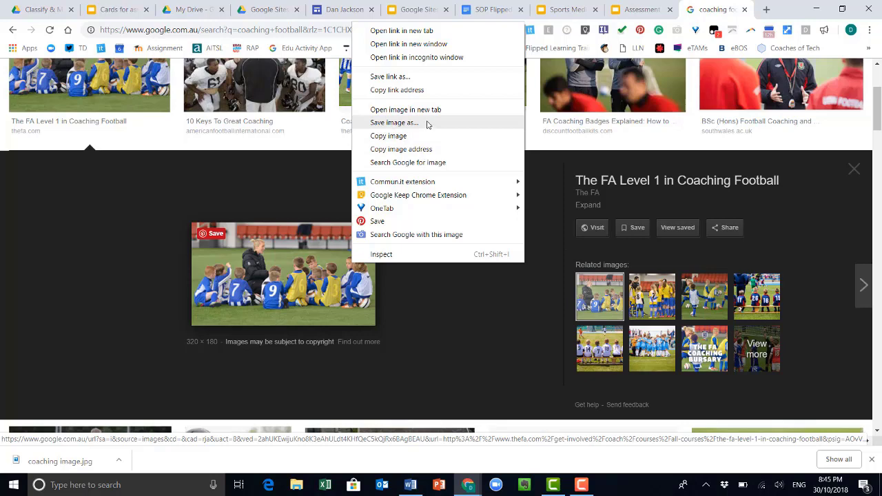
pyautogui.click(429, 91)
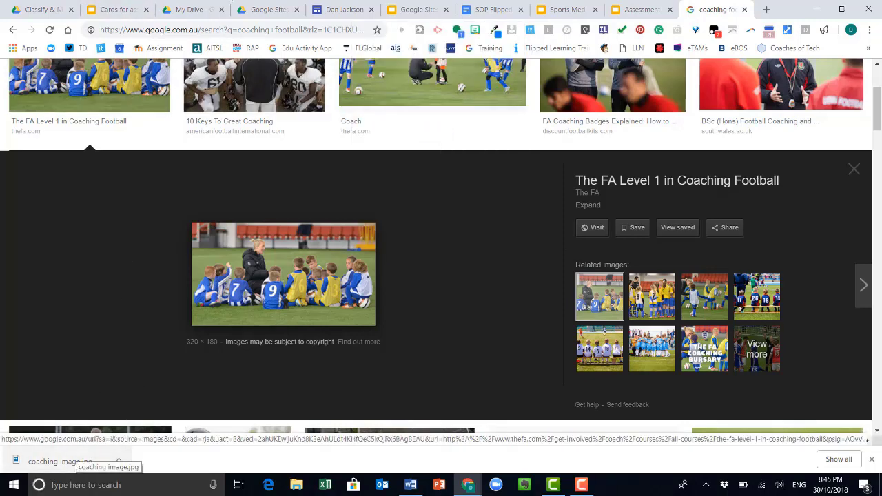
pyautogui.click(333, 6)
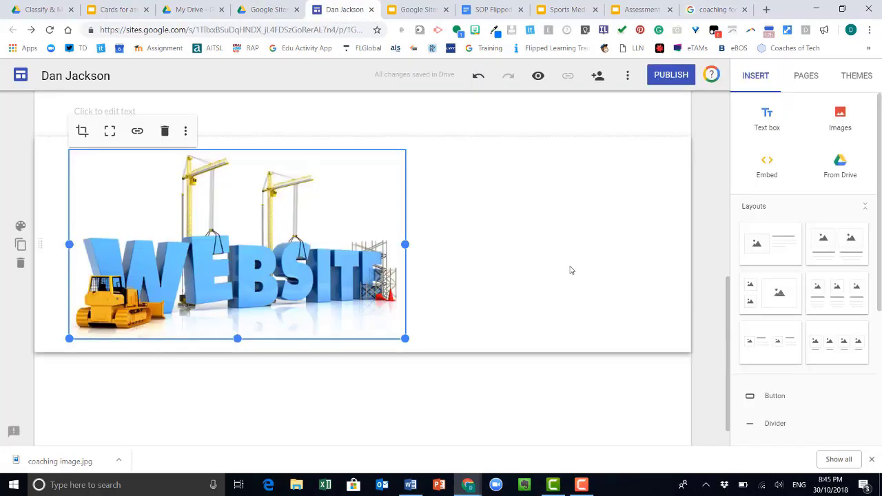
pyautogui.scroll(5, 570, 270)
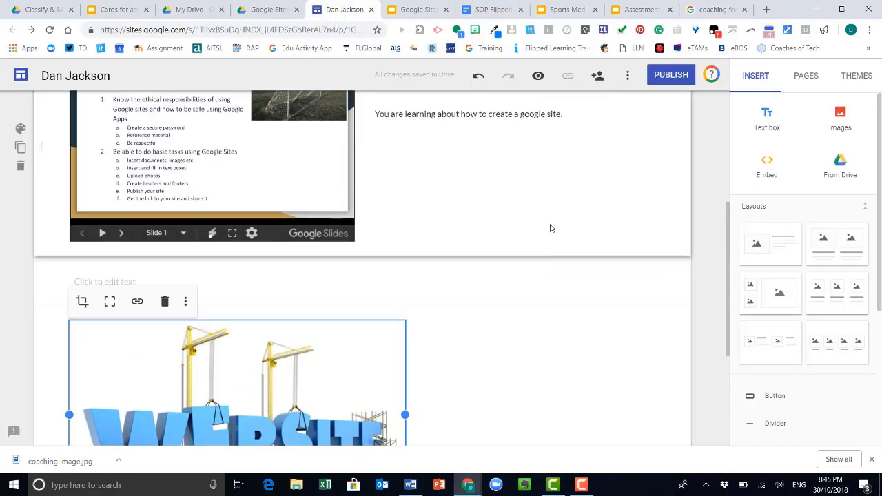
pyautogui.click(472, 280)
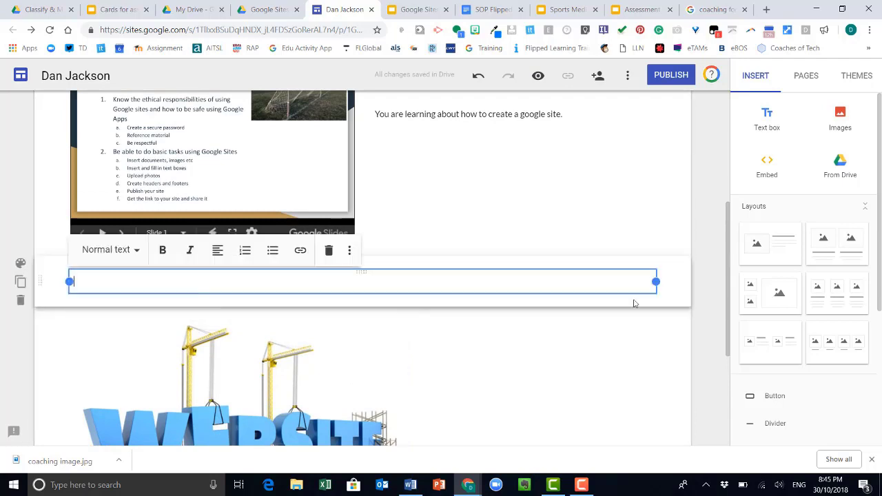
pyautogui.click(21, 263)
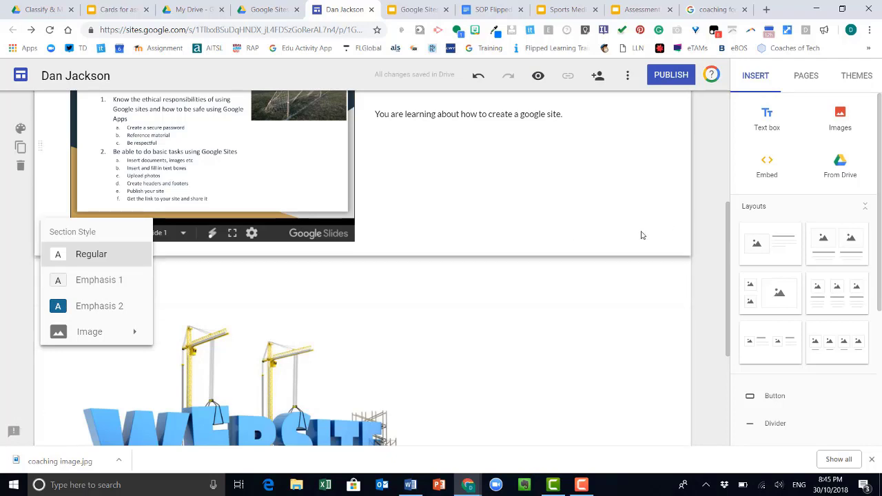
pyautogui.scroll(1, 641, 235)
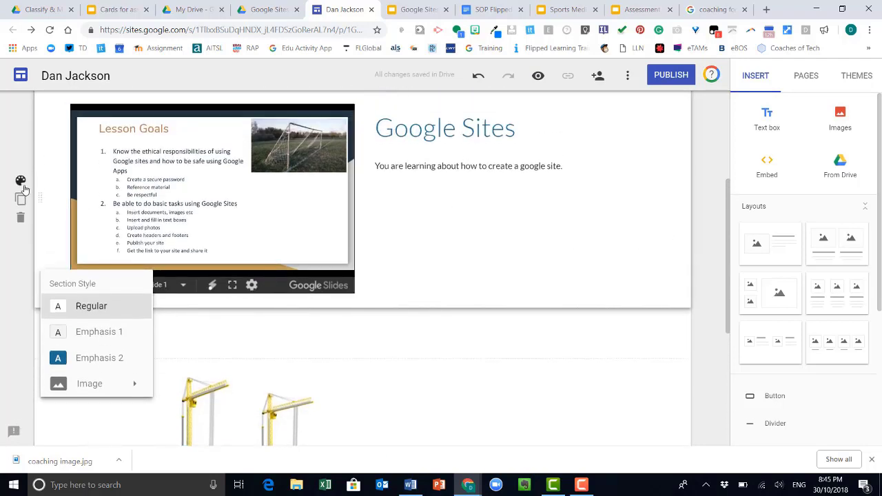
pyautogui.click(22, 183)
# Upload coaching image.jpg from the Downloads folder as the background image of the section containing the Lesson Goals presentation
pyautogui.click(22, 183)
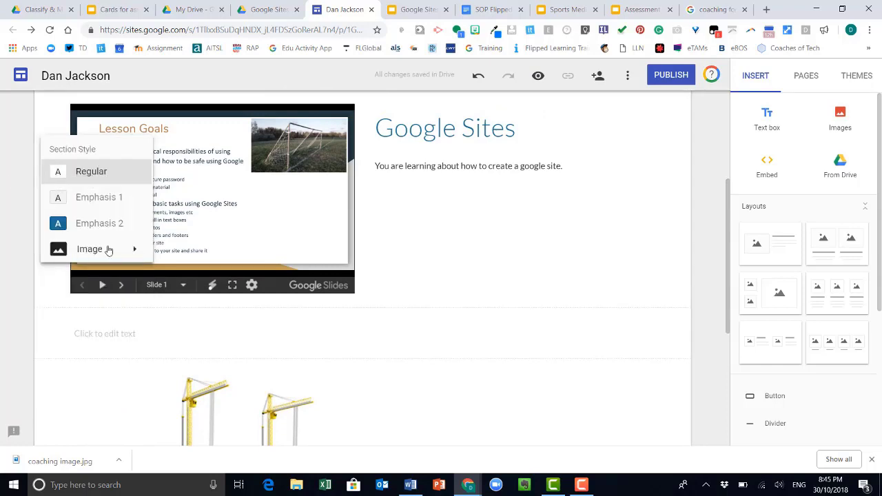
pyautogui.moveTo(136, 253)
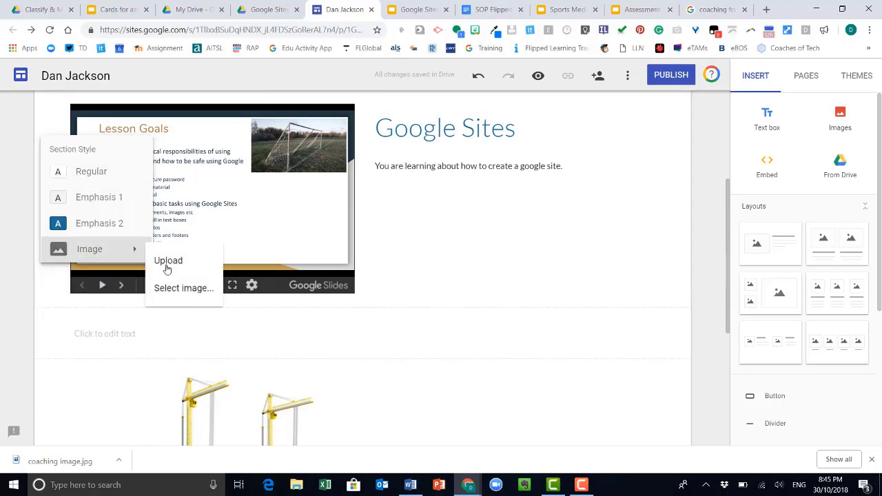
pyautogui.click(165, 268)
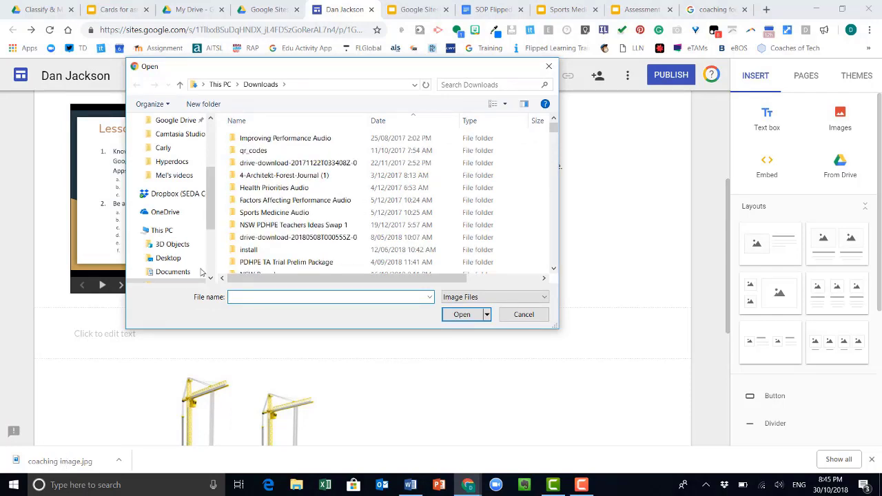
pyautogui.moveTo(216, 217); pyautogui.dragTo(216, 177)
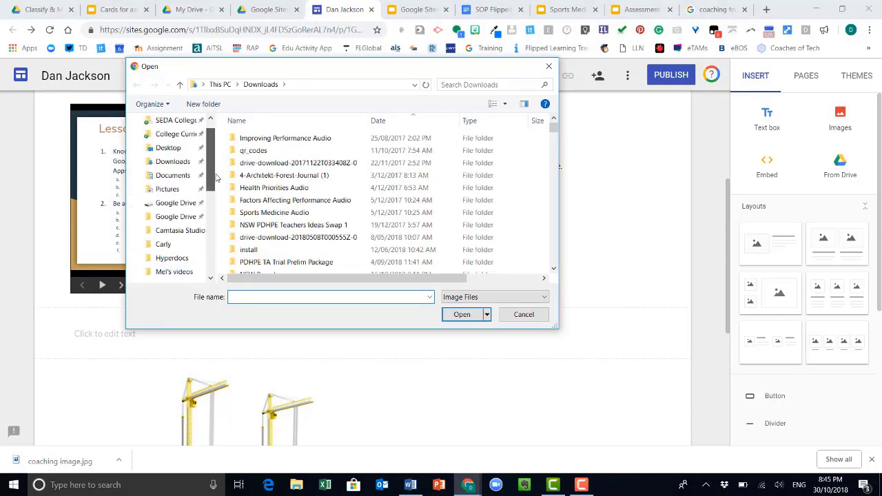
pyautogui.click(179, 164)
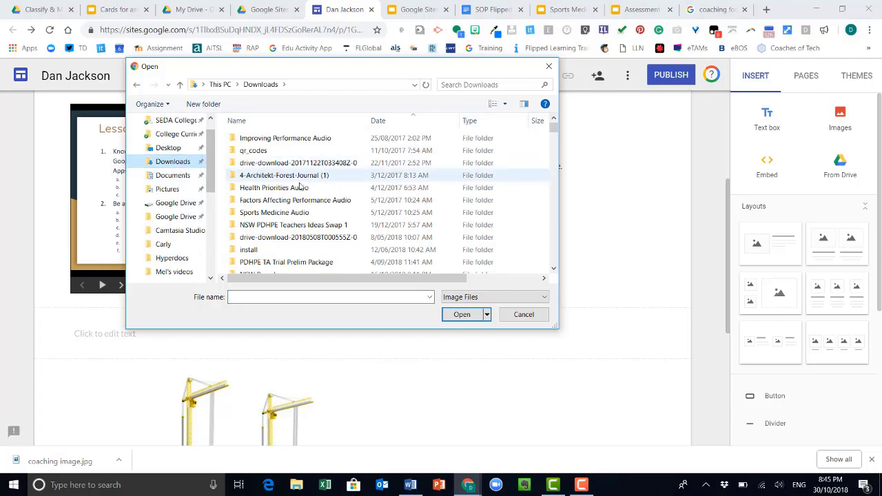
pyautogui.click(554, 268)
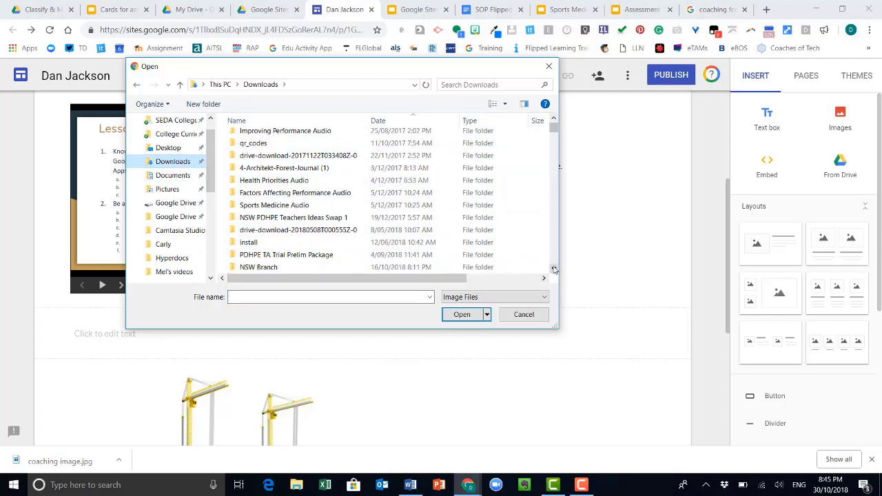
pyautogui.click(554, 269)
pyautogui.click(316, 297)
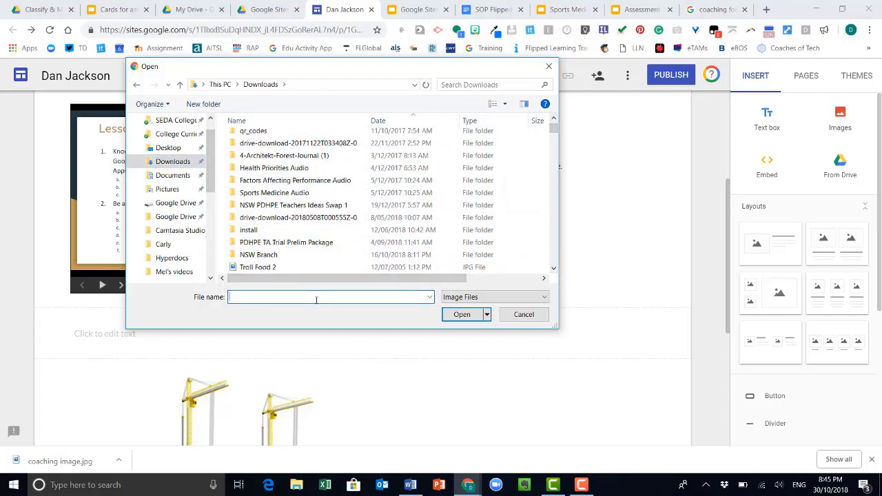
pyautogui.write('coac')
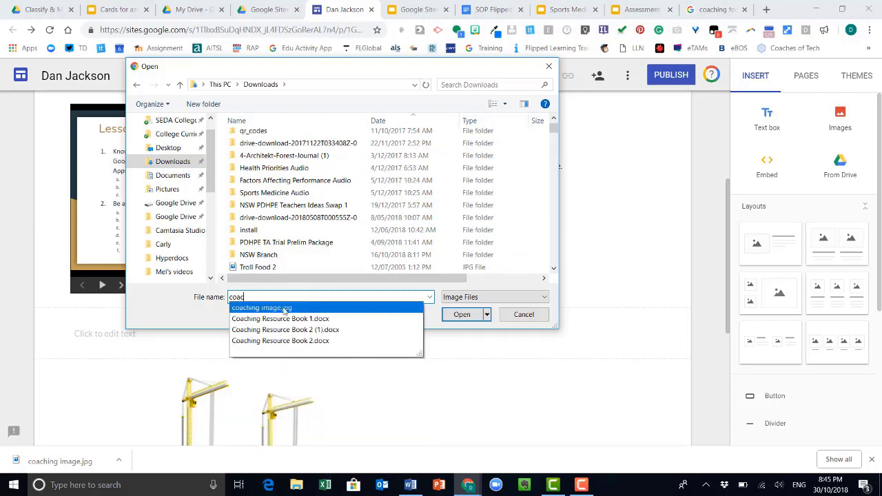
pyautogui.click(297, 310)
pyautogui.click(460, 314)
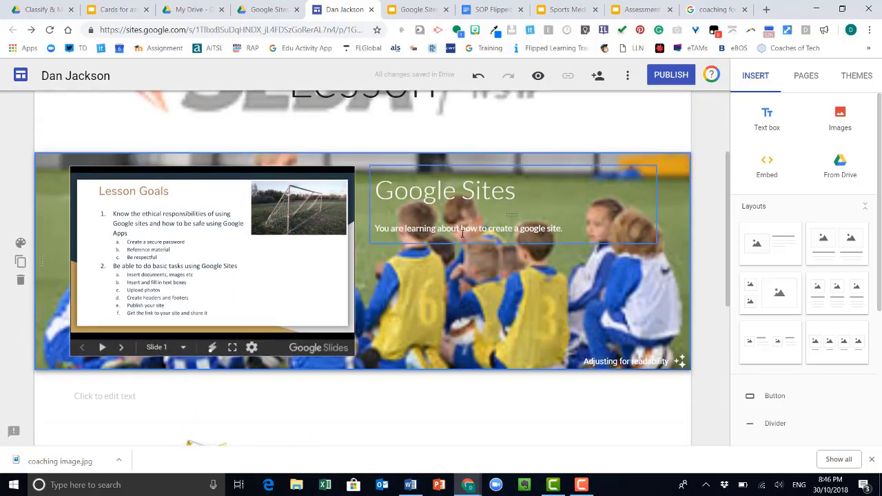
# Upload coaching image.jpg from the Downloads folder into the empty space beside the WEBSITE construction picture
pyautogui.scroll(-2, 432, 296)
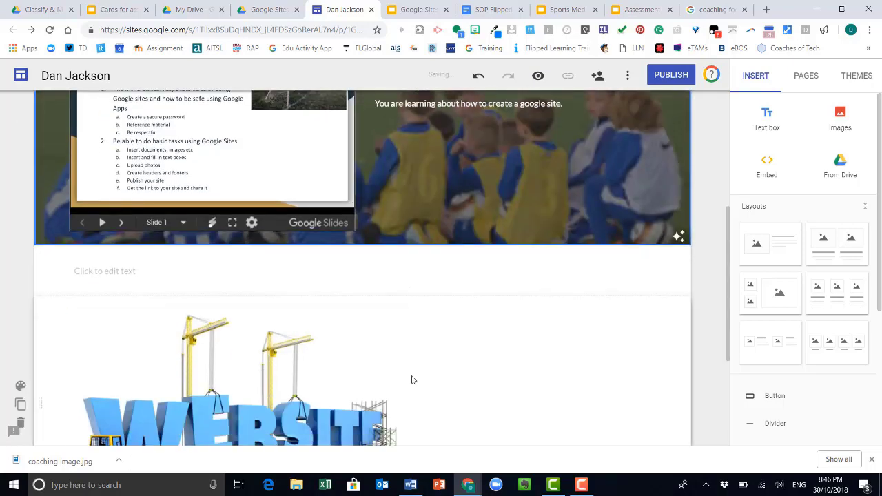
pyautogui.doubleClick(504, 375)
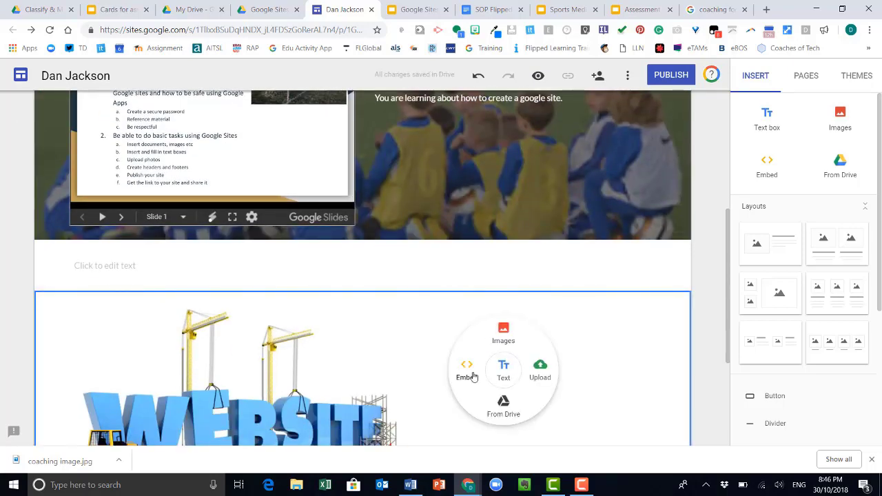
pyautogui.click(540, 370)
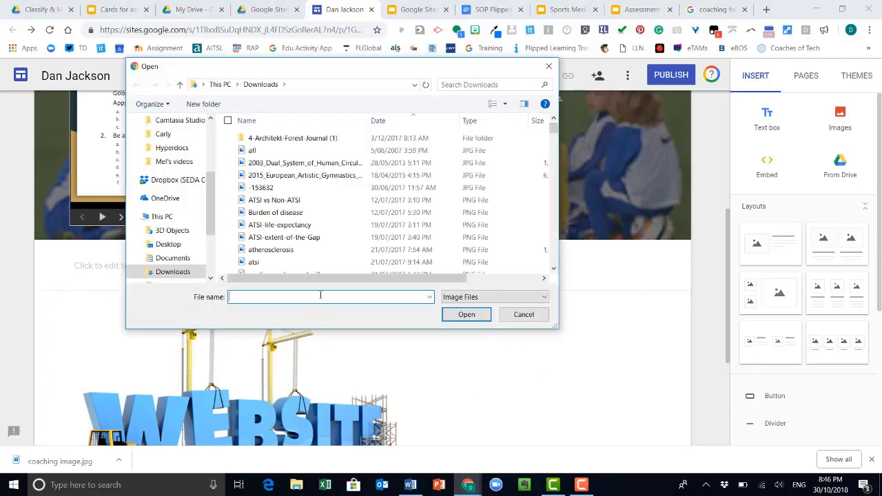
pyautogui.write('coa')
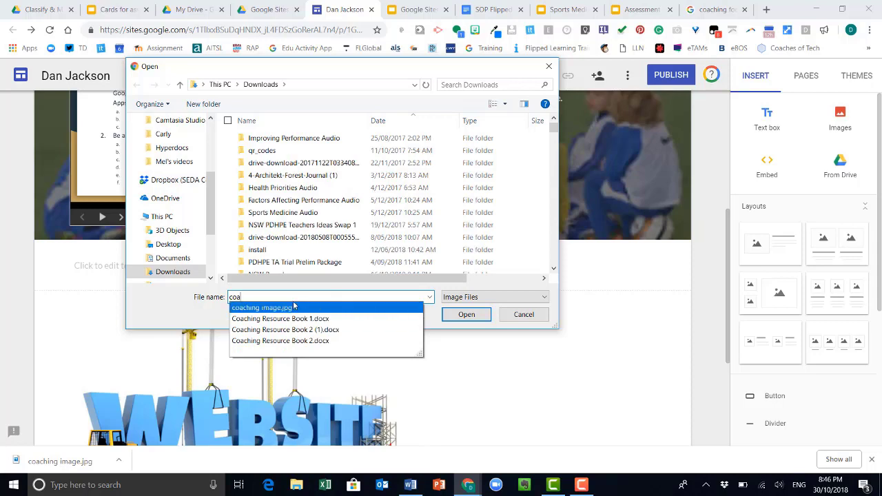
pyautogui.click(397, 310)
pyautogui.click(467, 315)
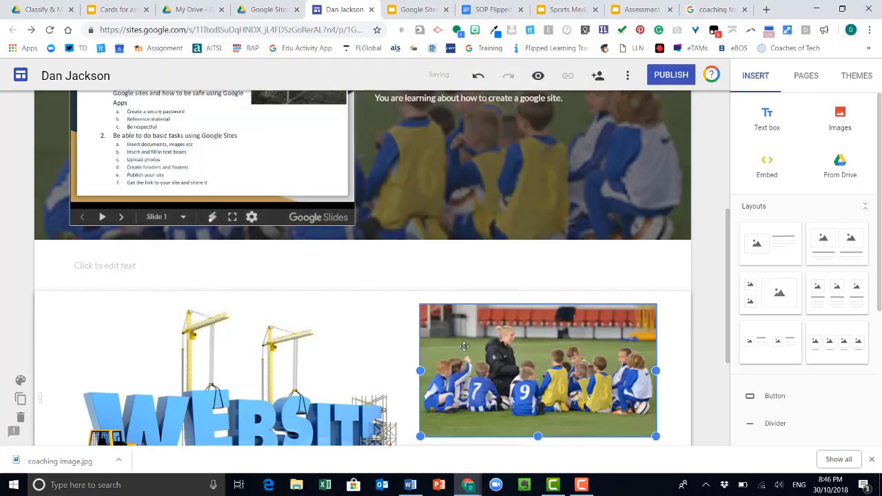
pyautogui.scroll(-2, 554, 344)
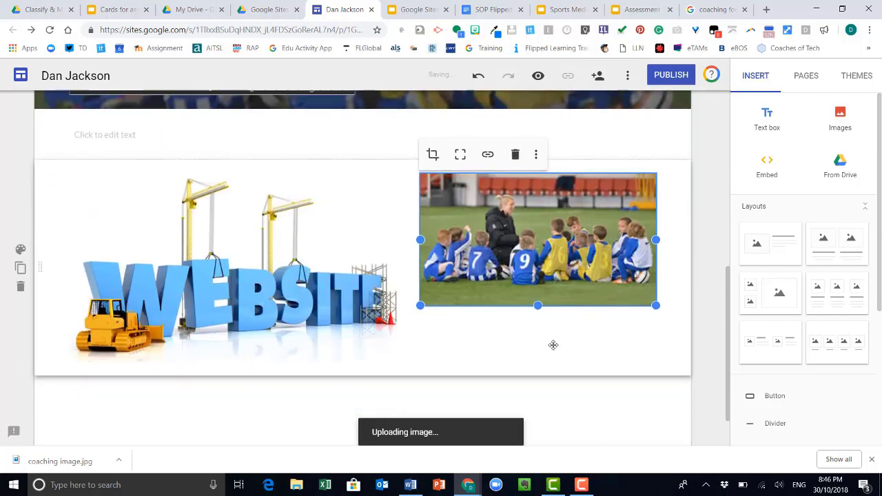
pyautogui.click(527, 344)
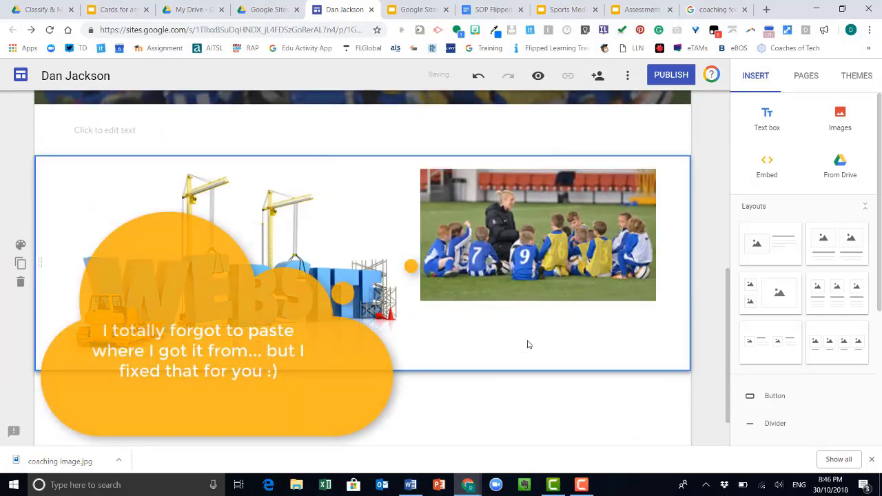
# Check the link-sharing settings of the Google Sites Lesson presentation in Google Slides and return to the Google Sites page
pyautogui.scroll(1, 554, 345)
pyautogui.scroll(4, 554, 346)
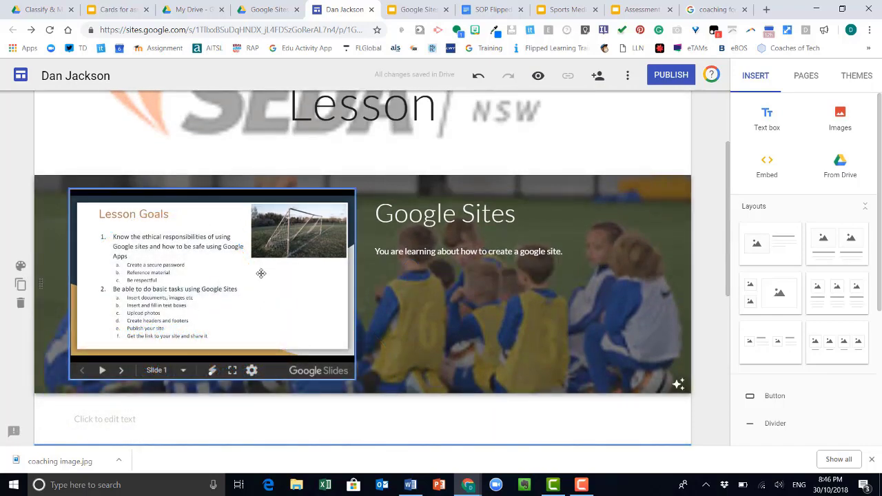
pyautogui.click(122, 372)
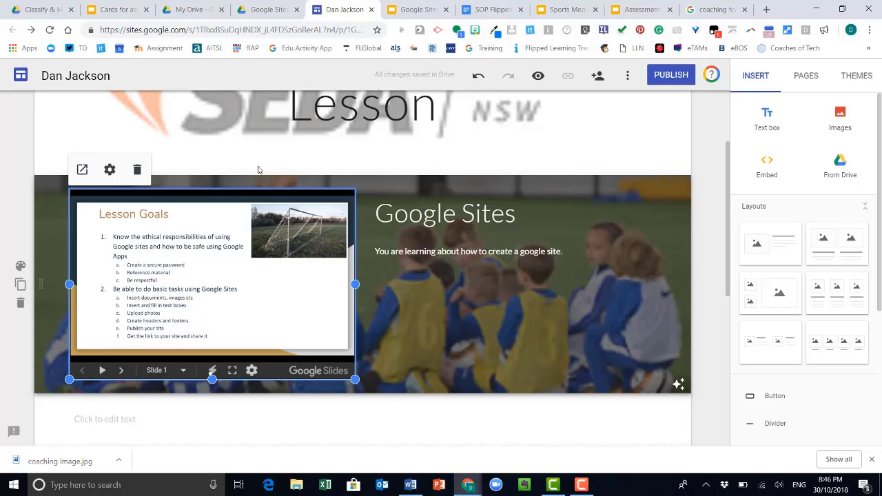
pyautogui.click(417, 9)
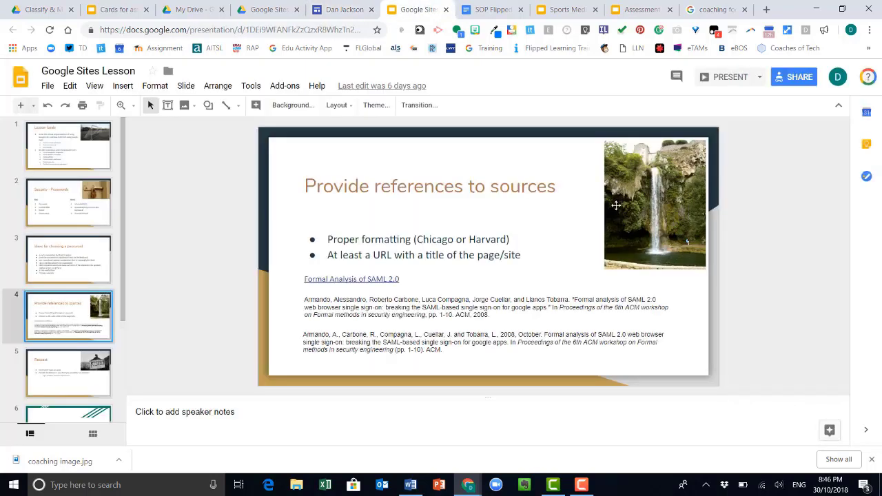
pyautogui.click(798, 78)
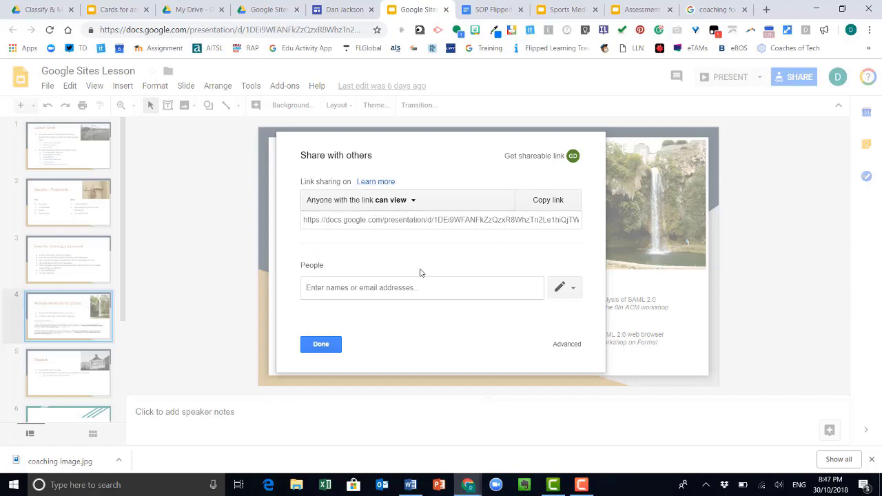
pyautogui.click(321, 344)
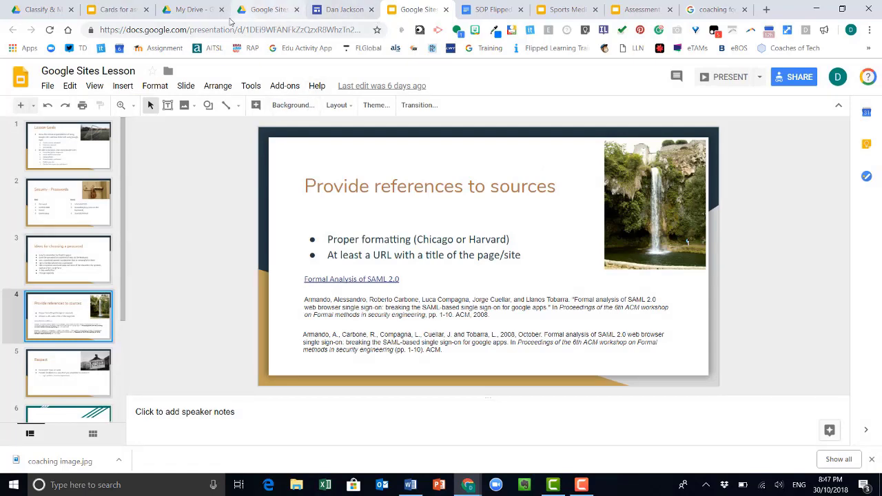
pyautogui.click(121, 9)
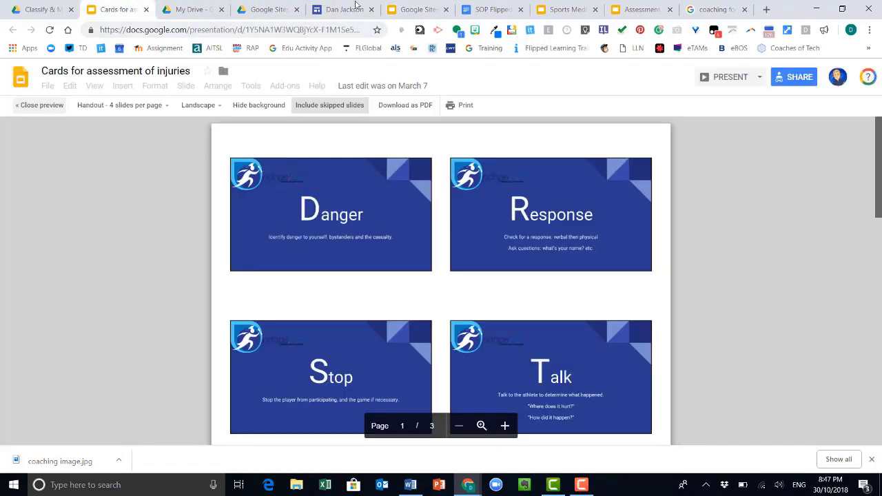
pyautogui.click(355, 10)
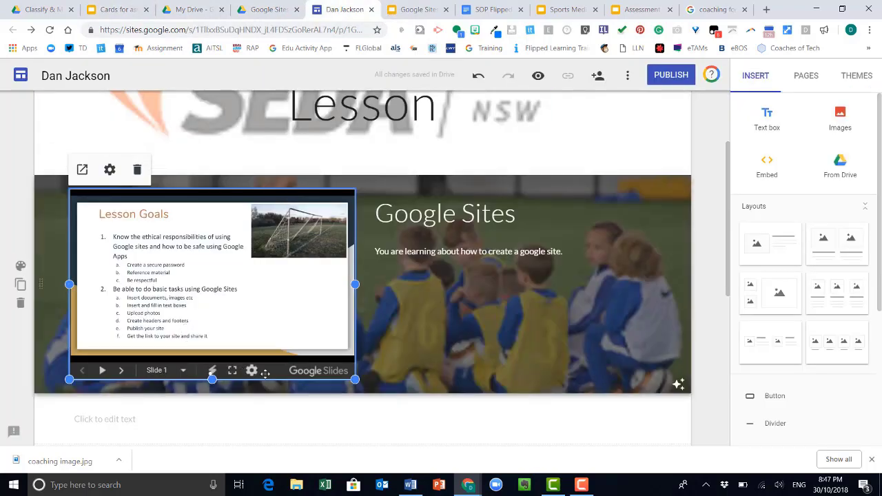
# Try Auto Start and Loop Playback in the embedded Lesson Goals presentation's settings, switch both back off and close the settings
pyautogui.click(110, 170)
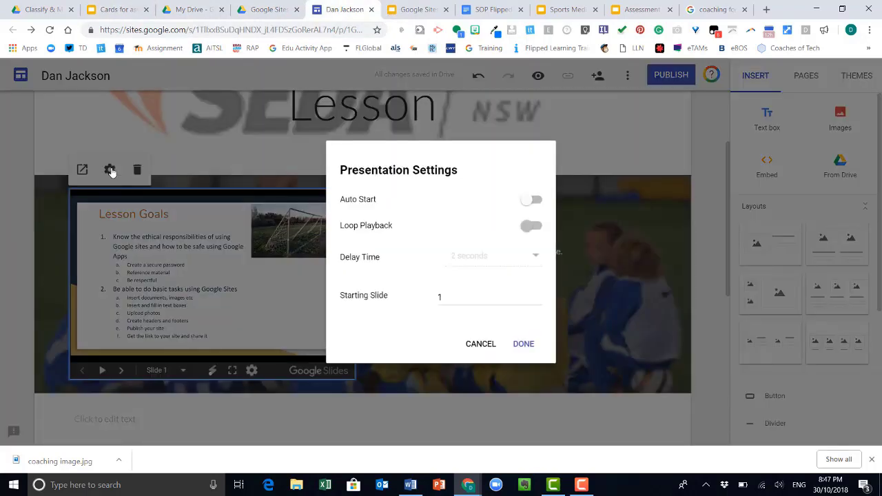
pyautogui.click(536, 203)
pyautogui.click(533, 224)
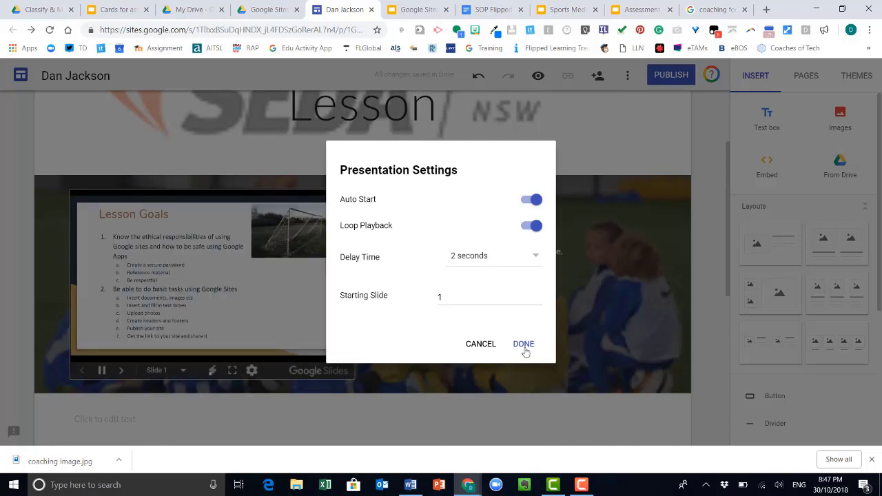
pyautogui.click(529, 226)
pyautogui.click(530, 200)
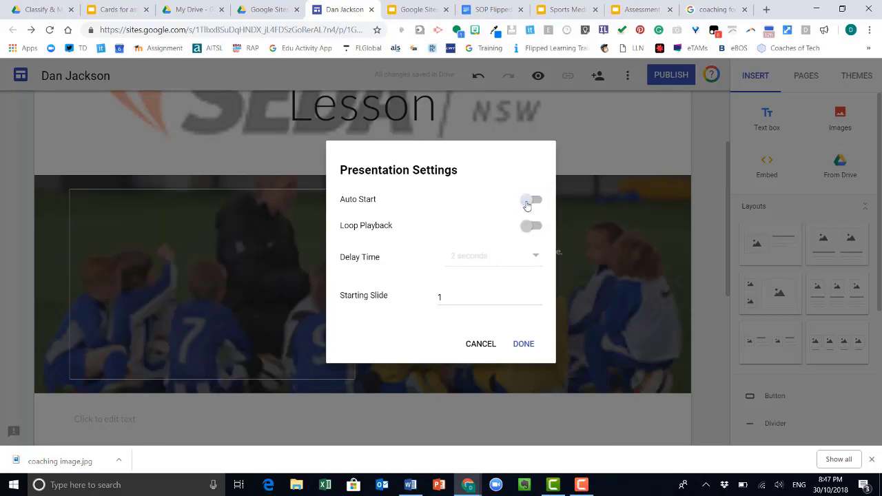
pyautogui.click(523, 344)
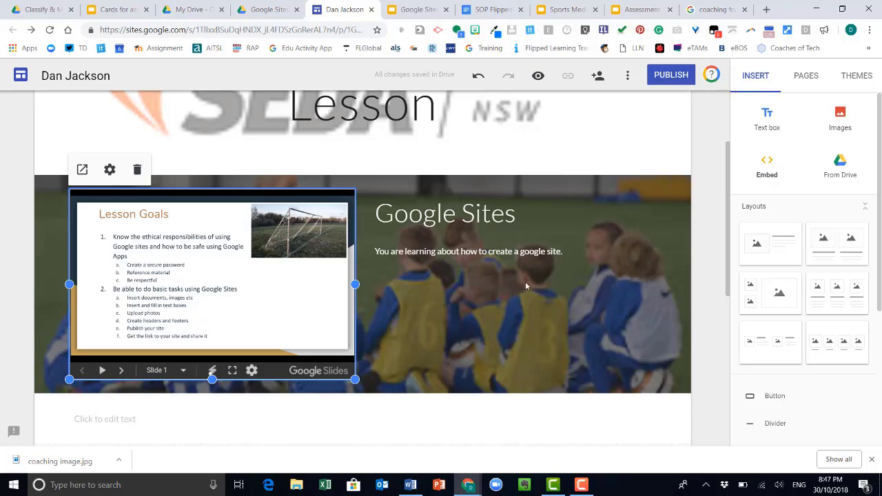
# Delete the empty text box between the Lesson Goals section and the picture section
pyautogui.scroll(-2, 522, 284)
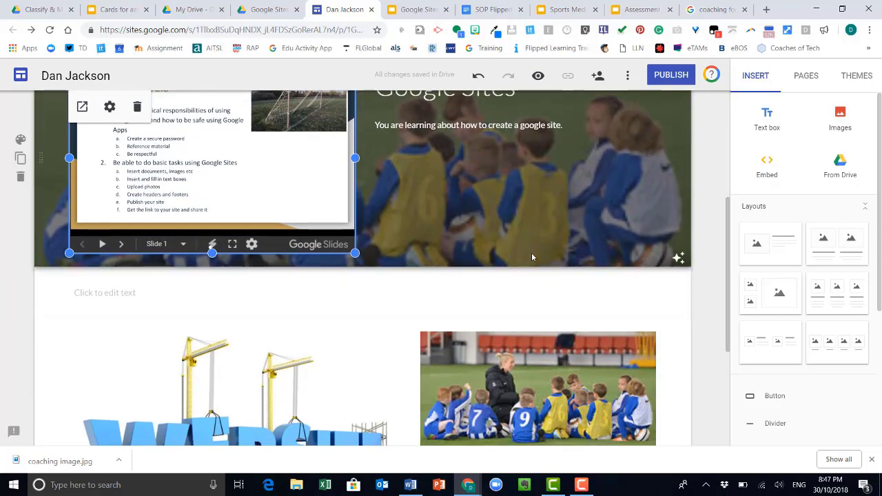
pyautogui.click(647, 293)
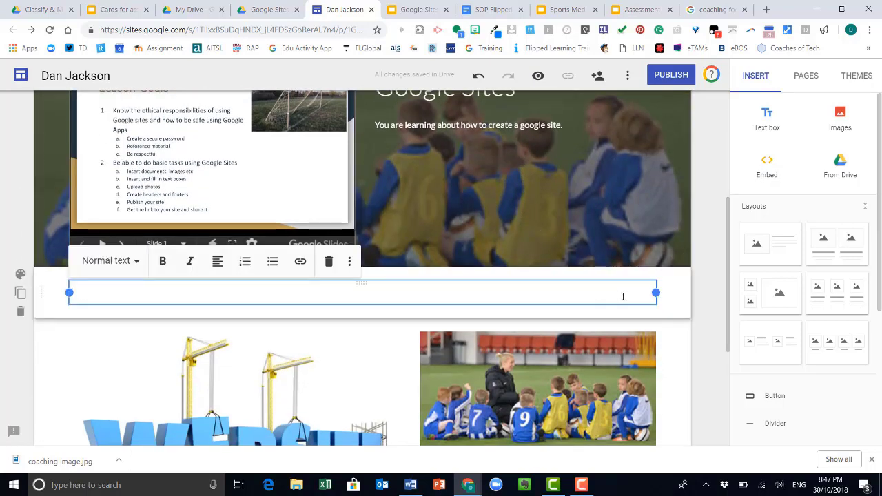
pyautogui.click(329, 261)
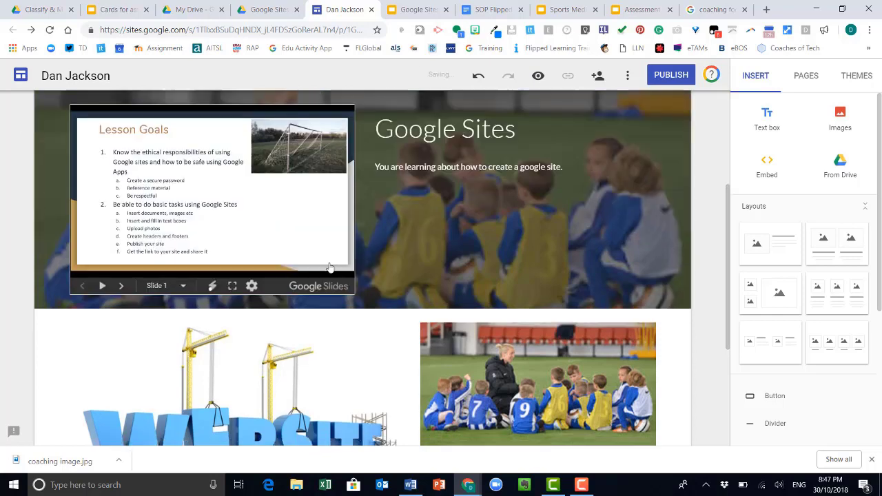
# Start embedding web content in the page, view the embed code option and return to embedding by URL
pyautogui.click(769, 164)
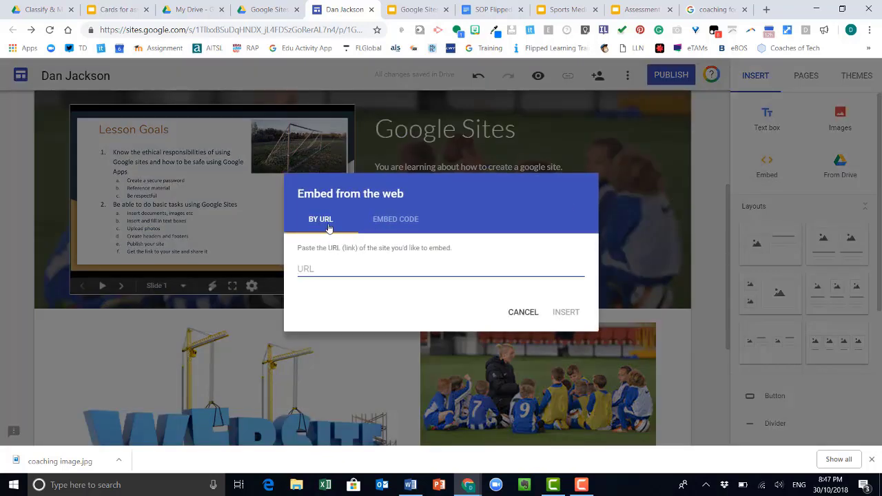
pyautogui.click(400, 220)
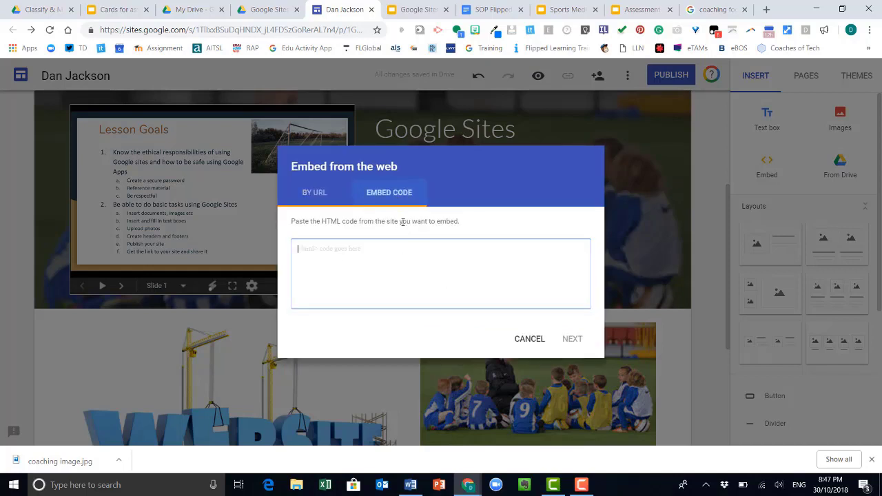
pyautogui.click(320, 197)
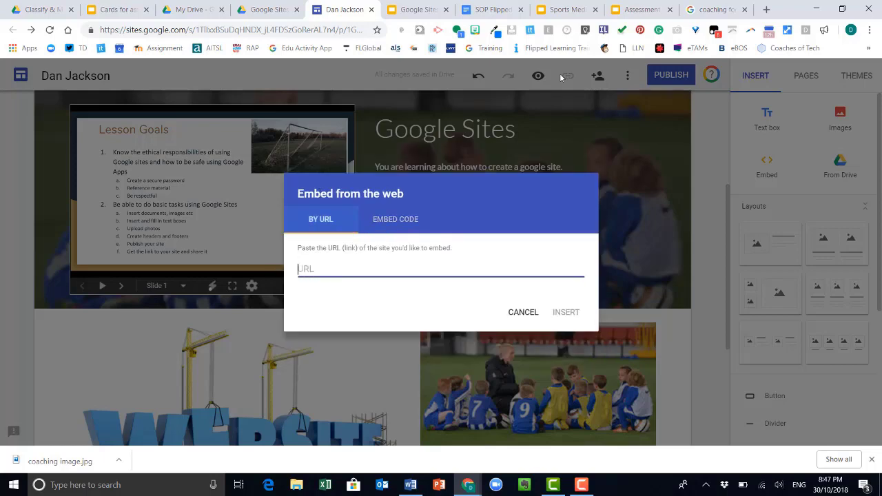
# Open youtube.com in the image search tab, open the recommended M@ngo Trial video, pause it and copy its web address
pyautogui.click(714, 10)
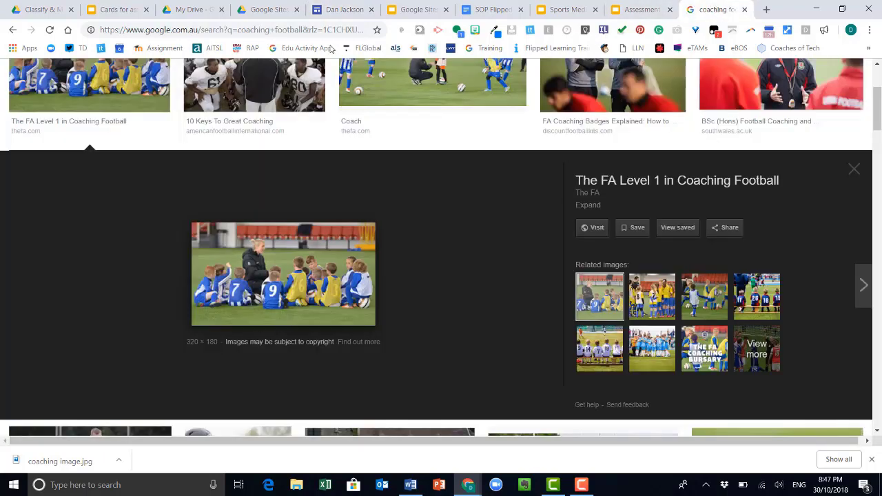
pyautogui.click(110, 30)
pyautogui.write('youtube.com')
pyautogui.press('Return')
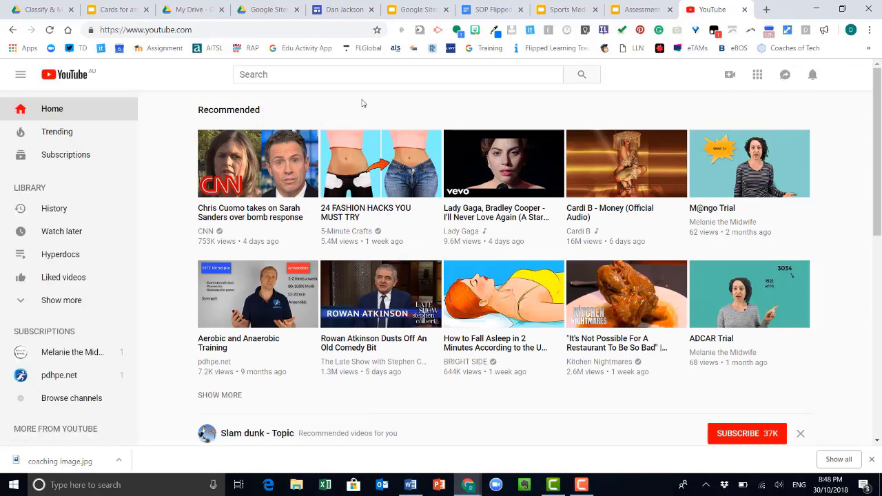
pyautogui.click(368, 76)
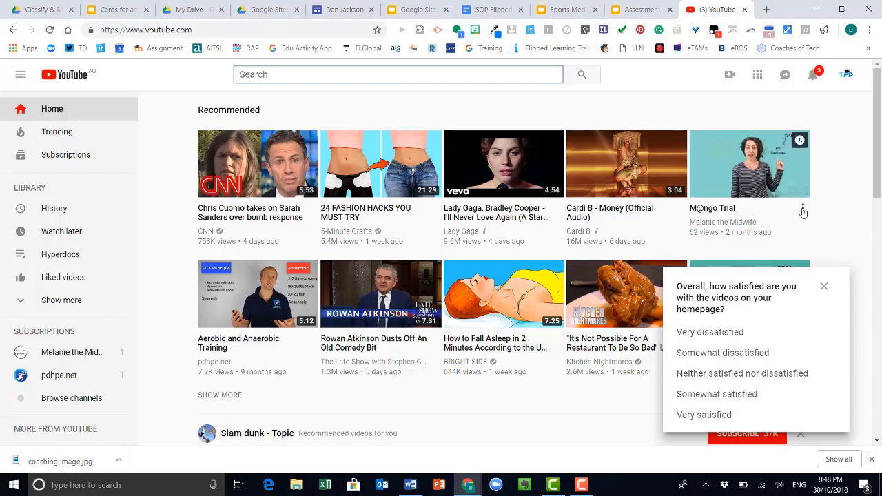
pyautogui.click(803, 210)
pyautogui.click(765, 169)
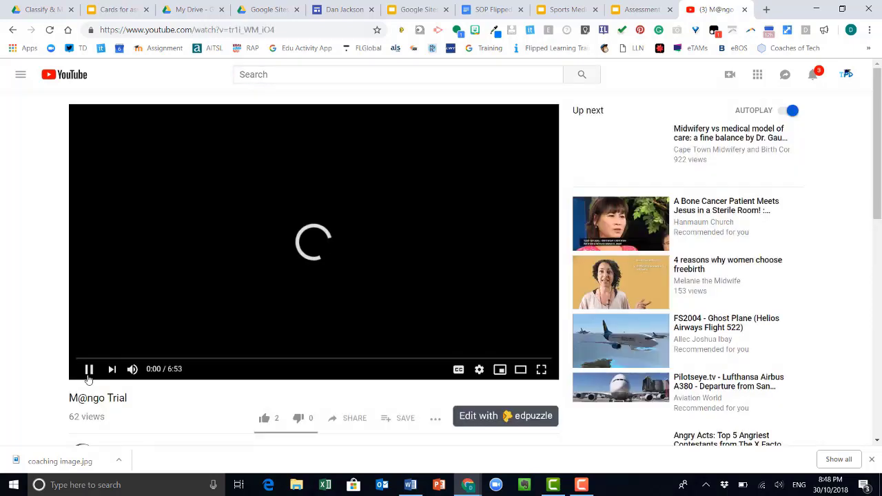
pyautogui.click(88, 372)
pyautogui.click(316, 29)
pyautogui.hotkey('ctrl', 'c')
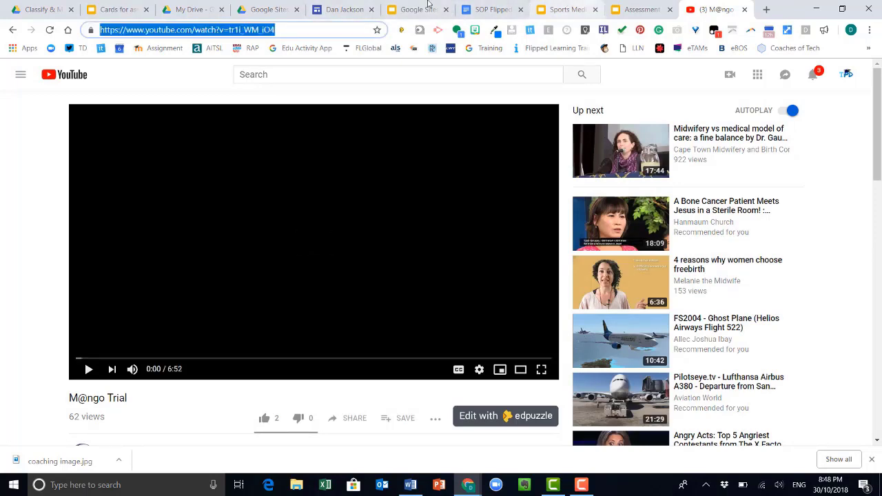
# Return to the Google Sites page and embed the M@ngo Trial video using the copied YouTube URL
pyautogui.click(348, 9)
pyautogui.hotkey('ctrl', 'v')
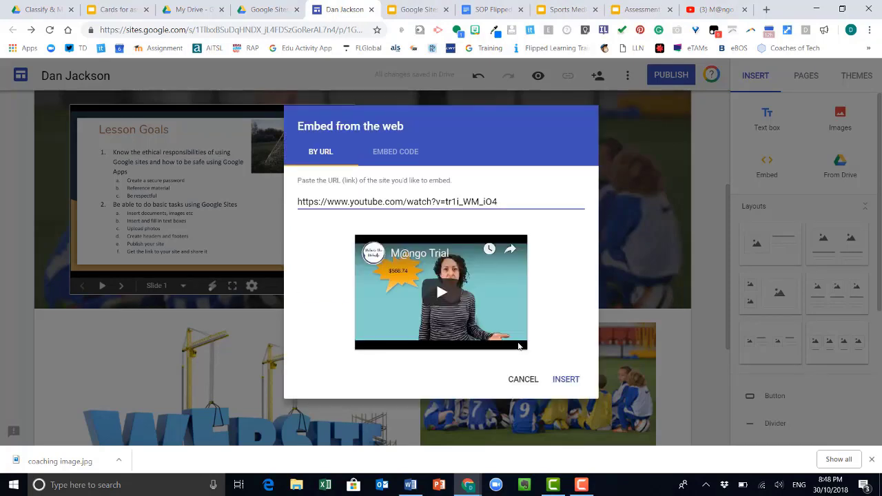
pyautogui.click(571, 380)
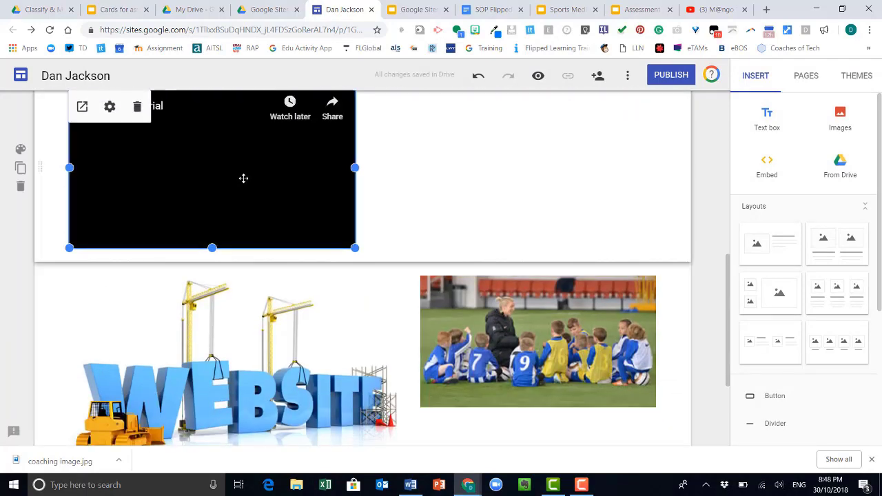
# Enlarge the embedded M@ngo Trial video and centre it so that it fills most of its section's width
pyautogui.scroll(1, 244, 179)
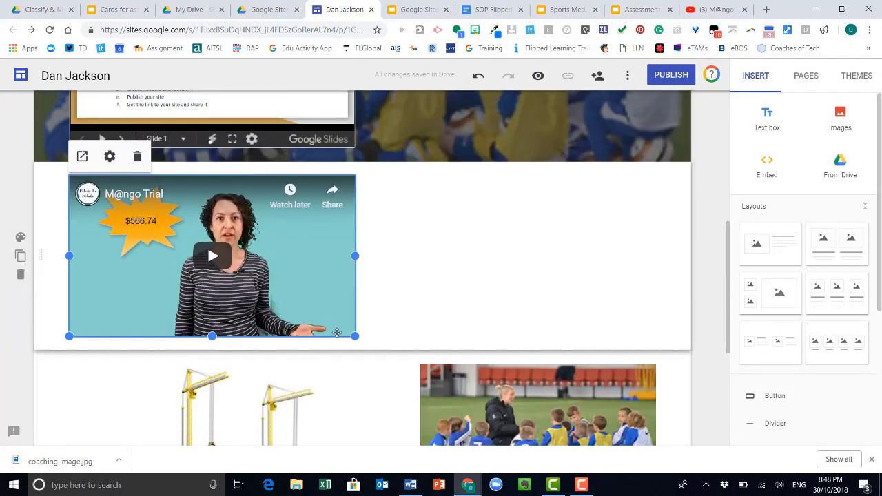
pyautogui.moveTo(383, 356); pyautogui.dragTo(573, 447)
pyautogui.moveTo(350, 312); pyautogui.dragTo(401, 314)
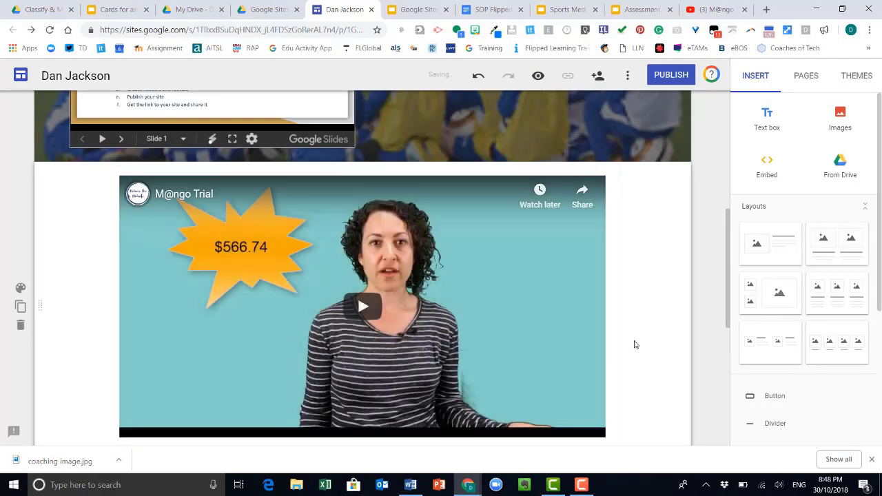
pyautogui.scroll(-1, 658, 337)
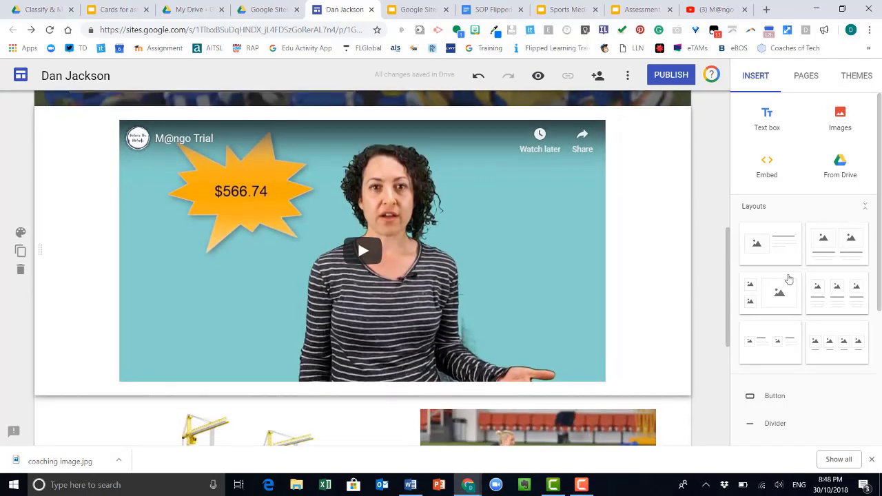
pyautogui.scroll(-3, 827, 317)
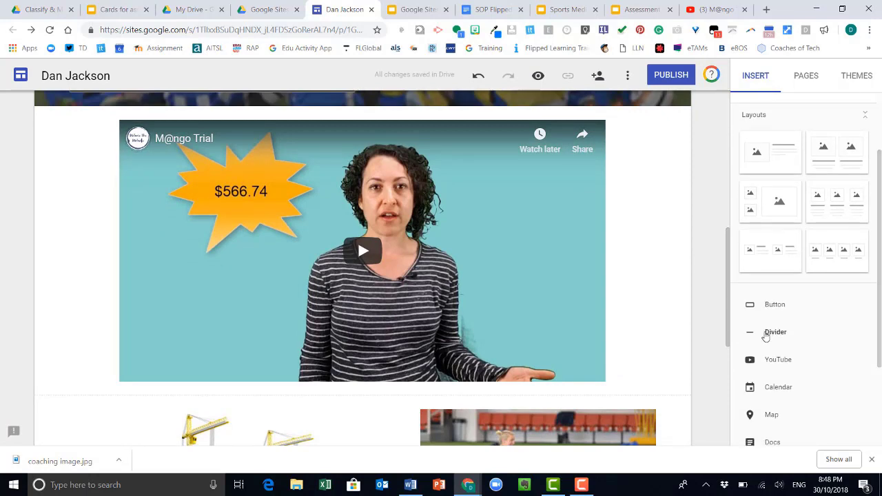
# Insert a divider between the embedded M@ngo Trial video and the image section below it
pyautogui.click(765, 334)
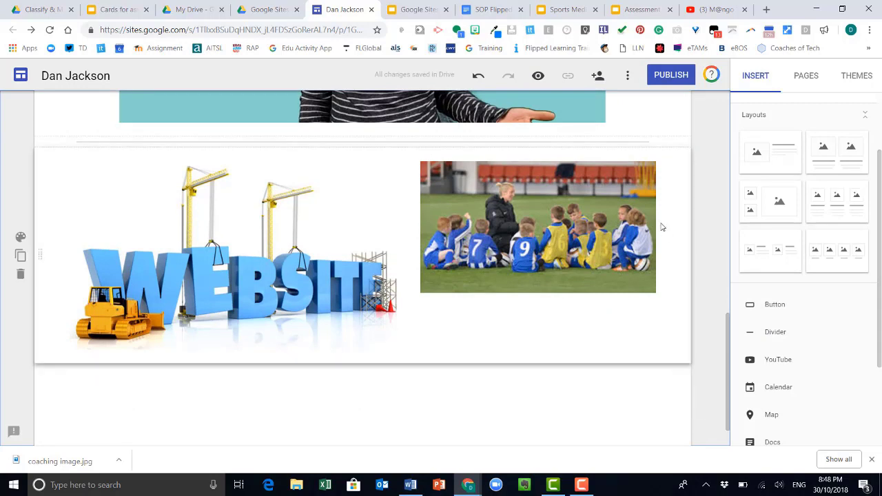
# Search YouTube for "assessment of injuries" in the video insertion dialog and close it without inserting a video
pyautogui.click(786, 365)
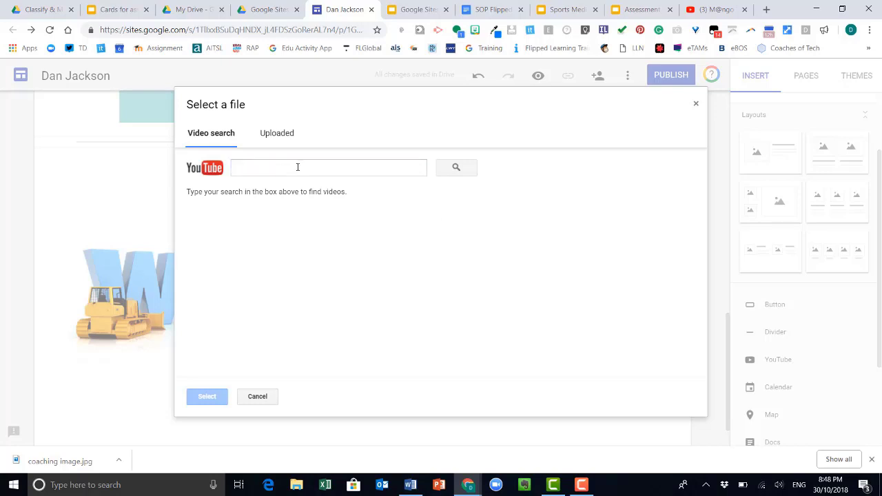
pyautogui.click(298, 166)
pyautogui.write('assessm')
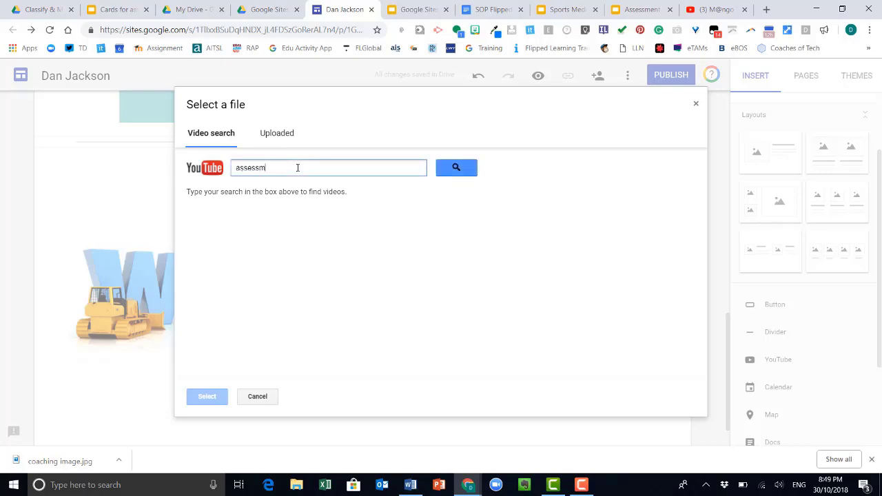
pyautogui.write('ent of injuries')
pyautogui.press('Return')
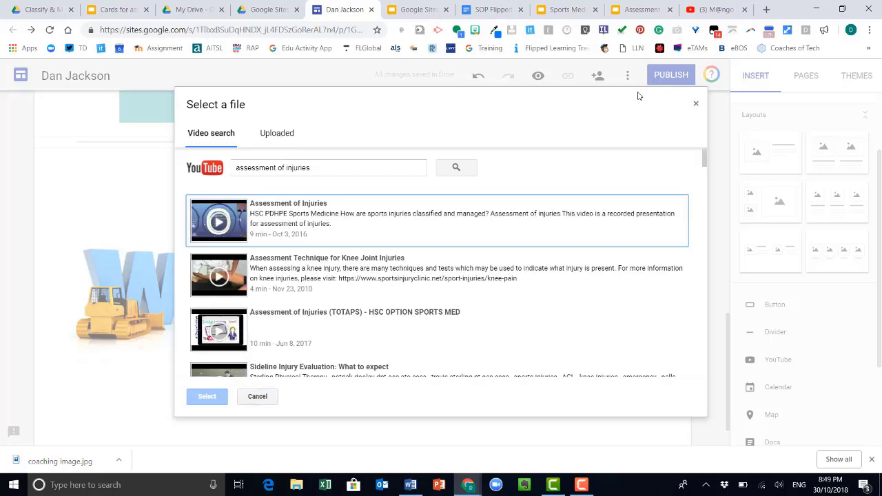
pyautogui.click(695, 104)
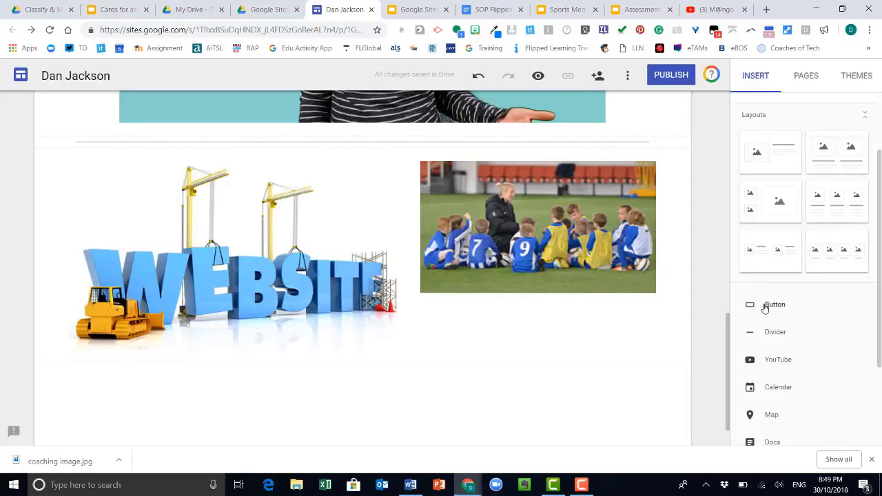
pyautogui.click(767, 304)
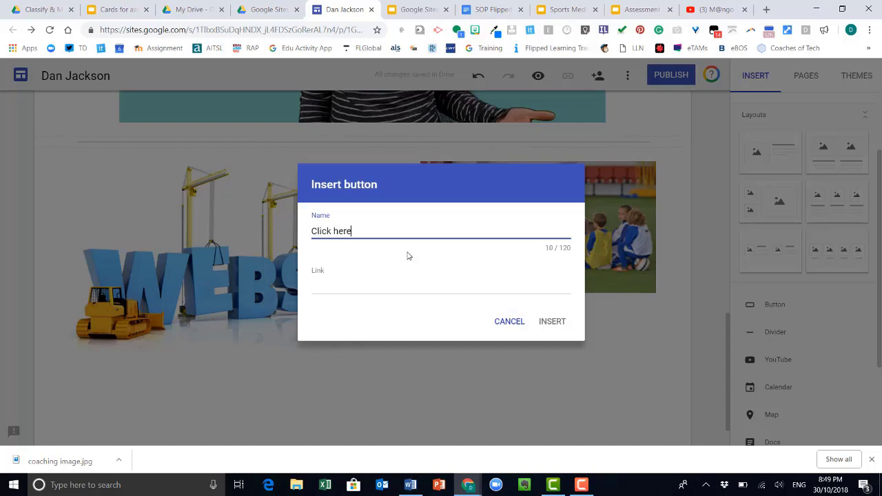
pyautogui.press('BackSpace')
pyautogui.press('BackSpace')
pyautogui.press('BackSpace')
pyautogui.press('BackSpace')
pyautogui.press('BackSpace')
pyautogui.press('BackSpace')
pyautogui.press('BackSpace')
pyautogui.press('BackSpace')
pyautogui.press('BackSpace')
pyautogui.click(379, 288)
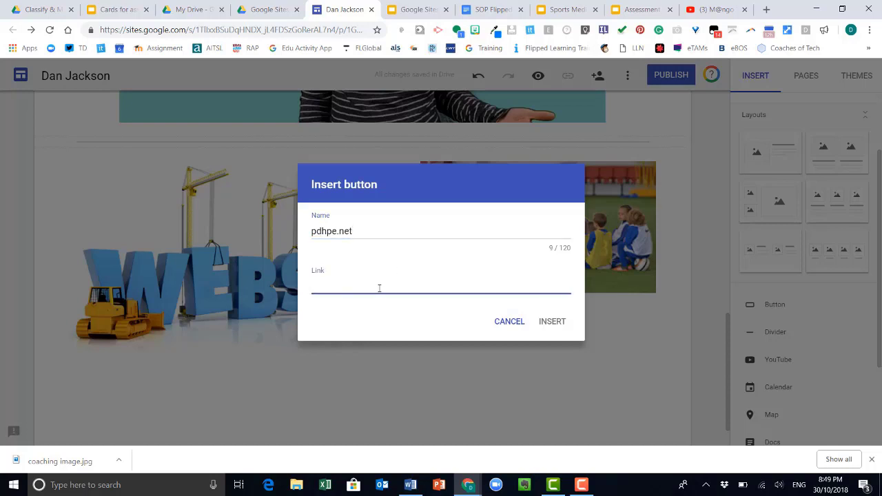
pyautogui.write('www.pdhpe.net')
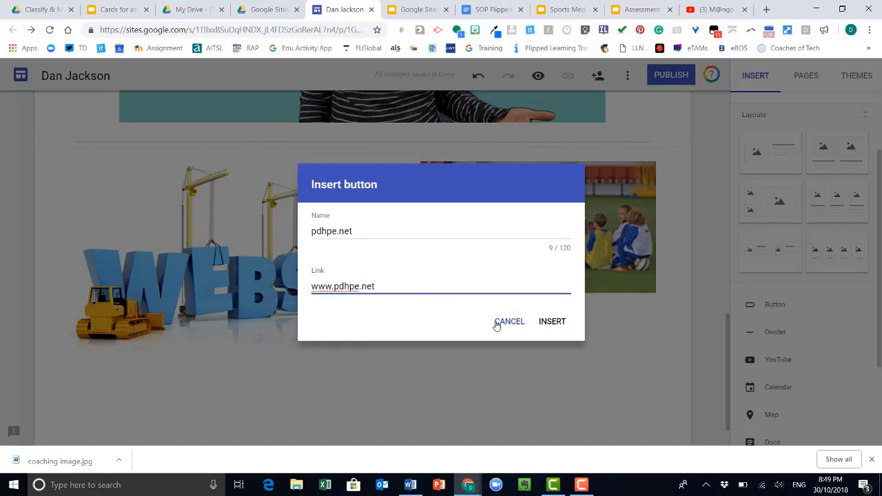
pyautogui.click(551, 321)
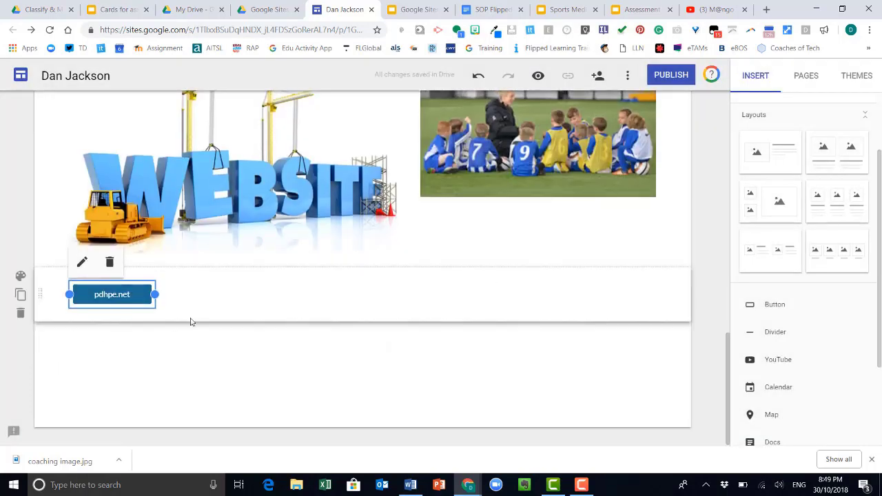
# Move the pdhpe.net button beneath the "You are learning about how to create a google site." text beside the embedded slides
pyautogui.scroll(2, 196, 322)
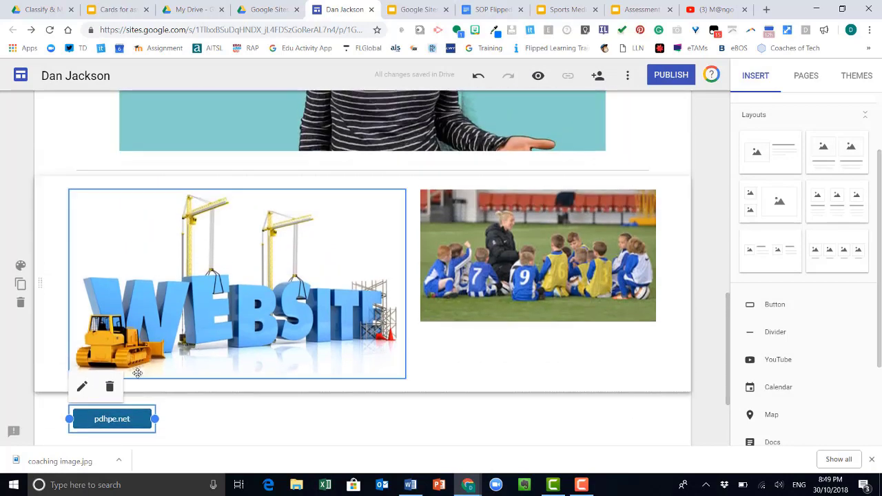
pyautogui.moveTo(127, 420); pyautogui.dragTo(498, 241)
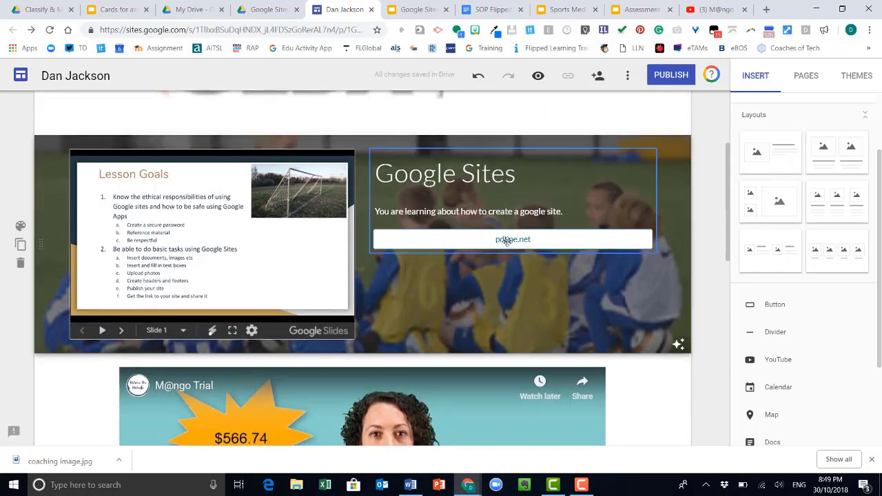
pyautogui.click(547, 242)
pyautogui.click(466, 232)
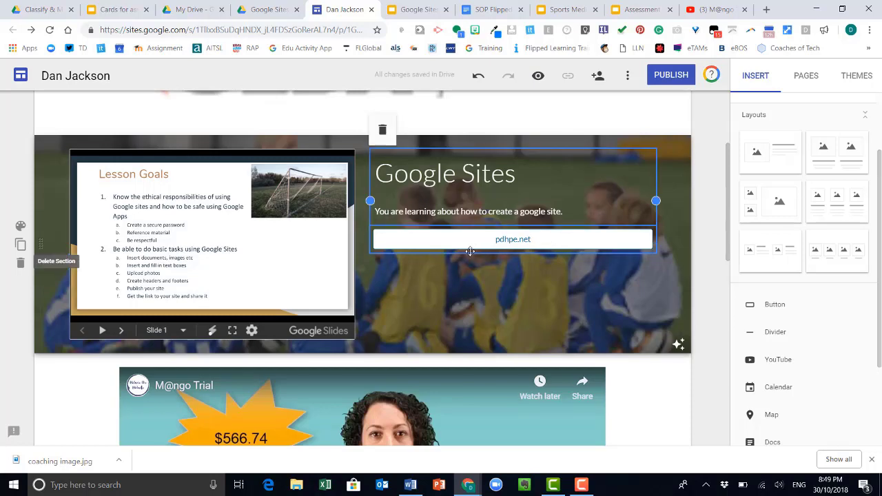
# Review the site's sharing settings and people invitation options, then close them without inviting anyone
pyautogui.scroll(1, 494, 293)
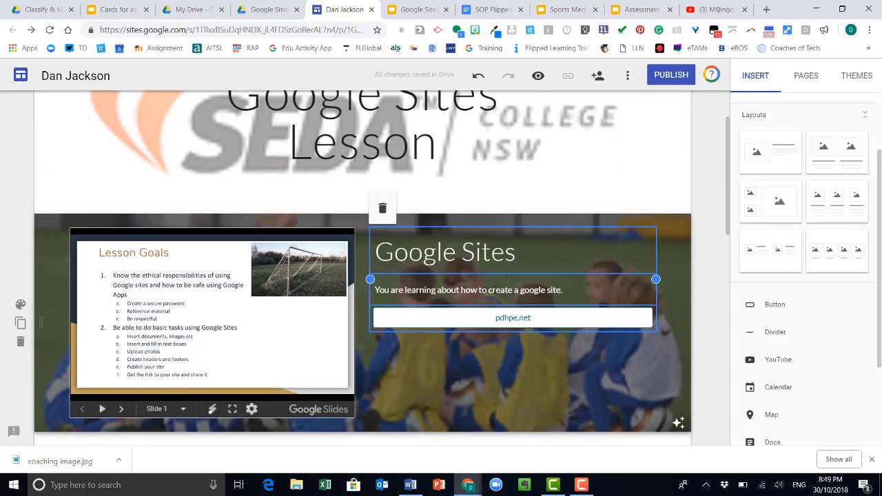
pyautogui.scroll(2, 496, 291)
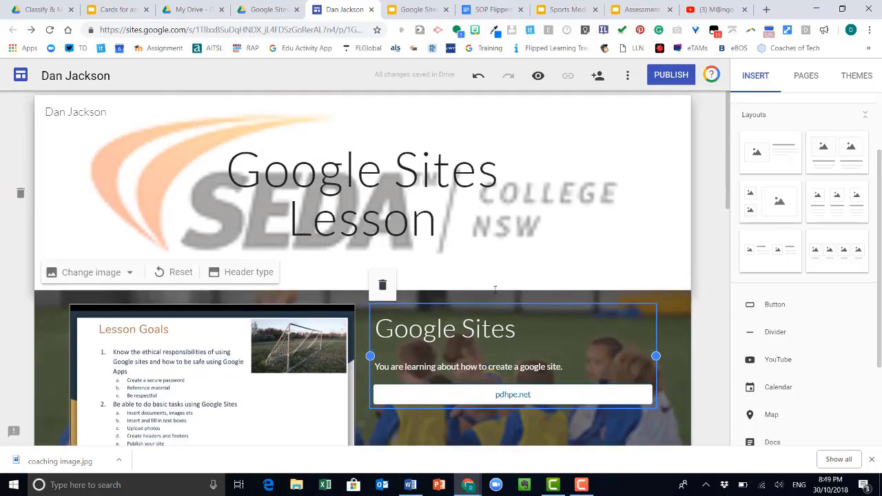
pyautogui.click(598, 79)
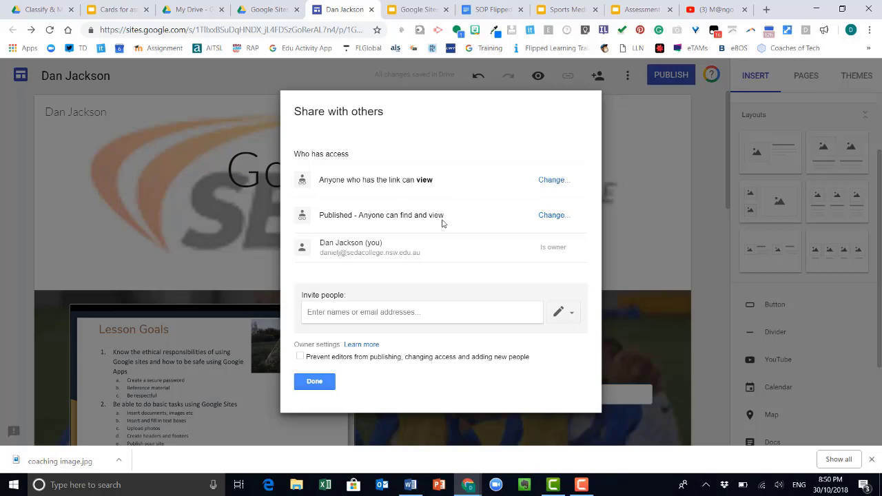
pyautogui.click(405, 312)
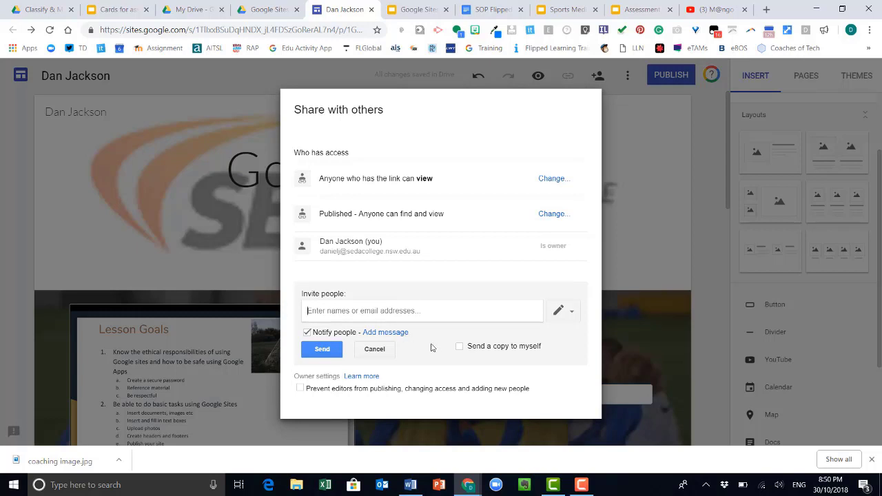
pyautogui.click(374, 349)
pyautogui.click(314, 380)
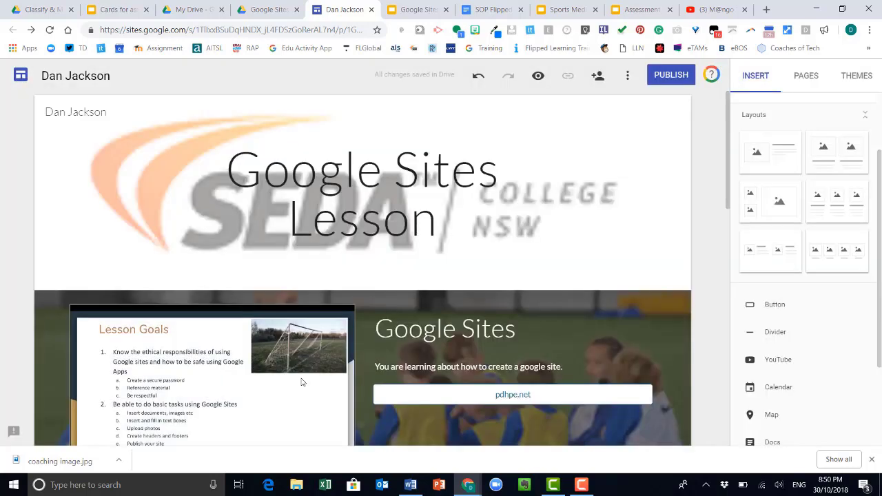
# Preview the site in the phone, tablet and large-screen layouts, look through the whole page and exit the preview
pyautogui.click(538, 77)
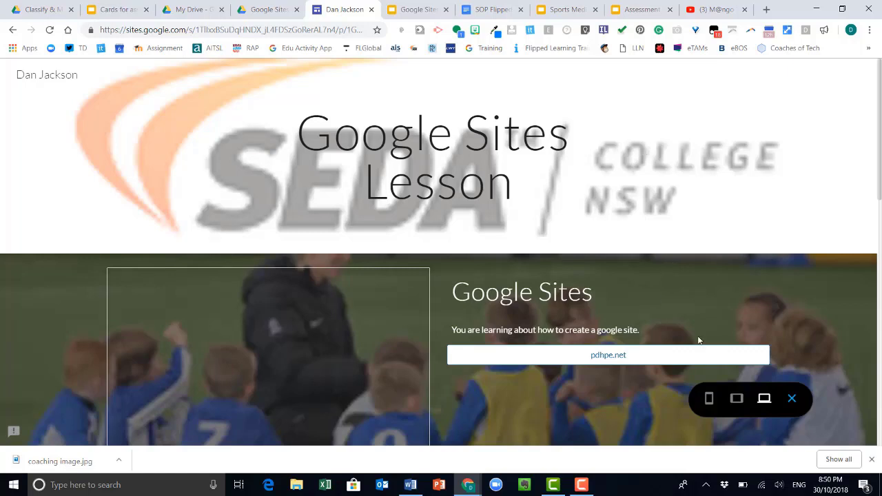
pyautogui.click(710, 399)
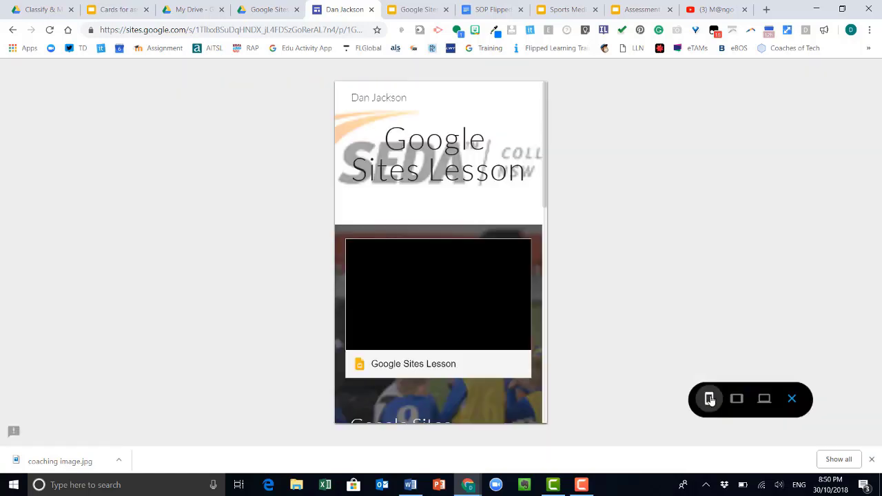
pyautogui.click(736, 399)
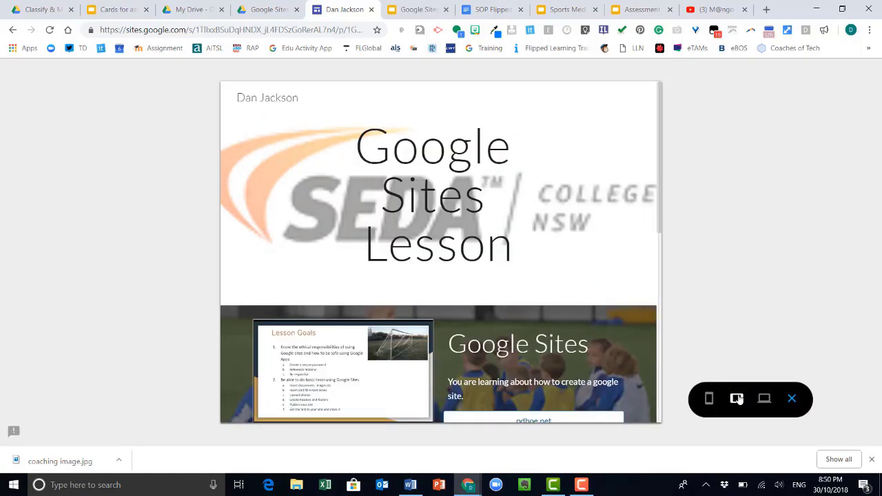
pyautogui.click(765, 399)
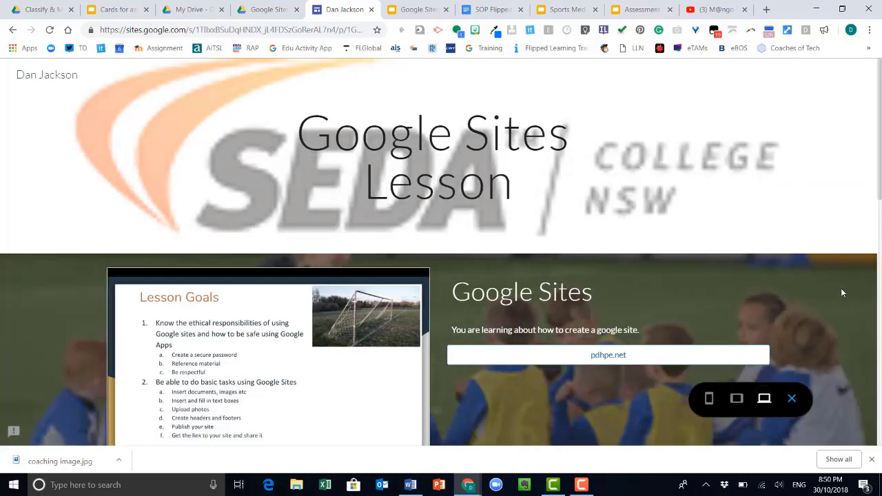
pyautogui.moveTo(877, 193); pyautogui.dragTo(879, 103)
pyautogui.scroll(-15, 879, 432)
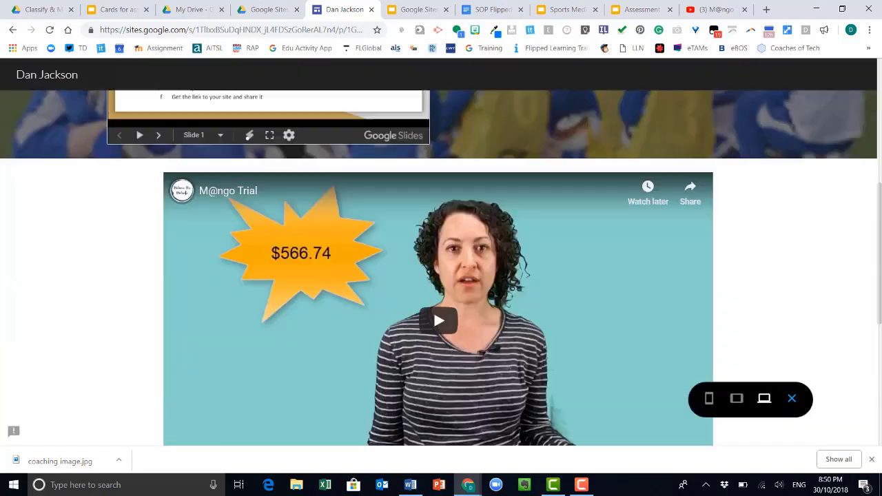
pyautogui.scroll(15, 879, 324)
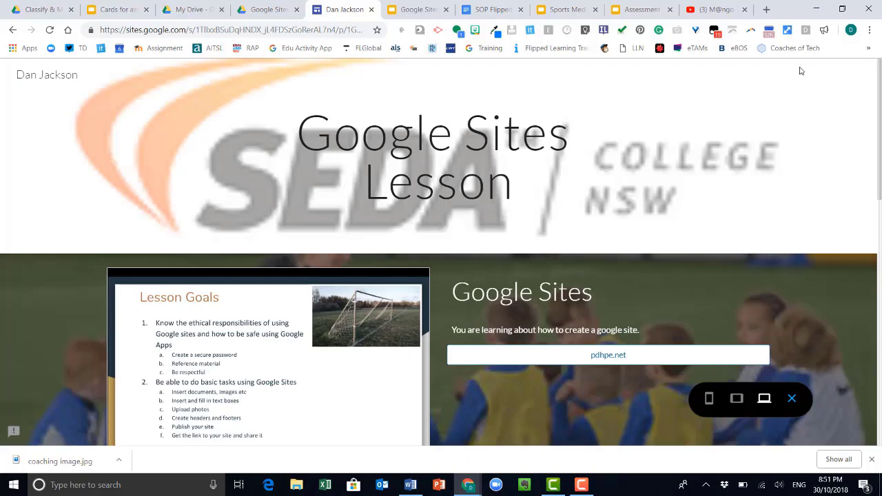
pyautogui.click(791, 399)
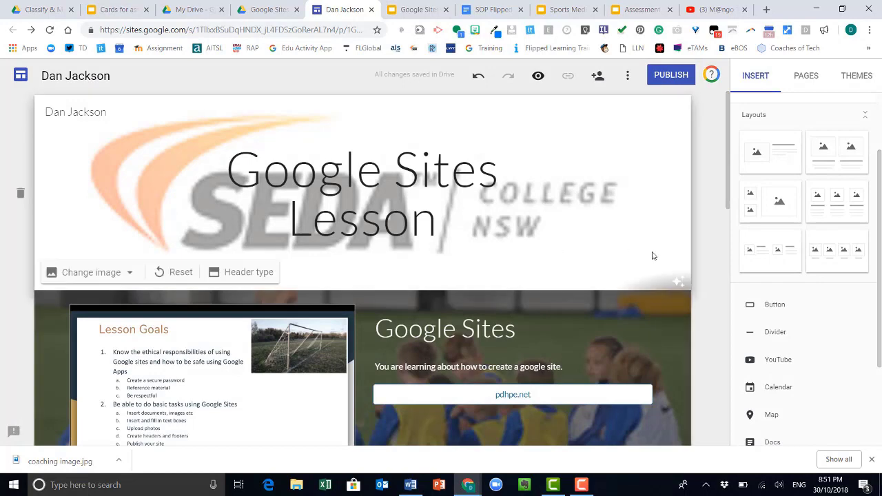
# Add a footer with the text "Follow me" and narrow its text box to make room for content beside it
pyautogui.moveTo(727, 200); pyautogui.dragTo(732, 149)
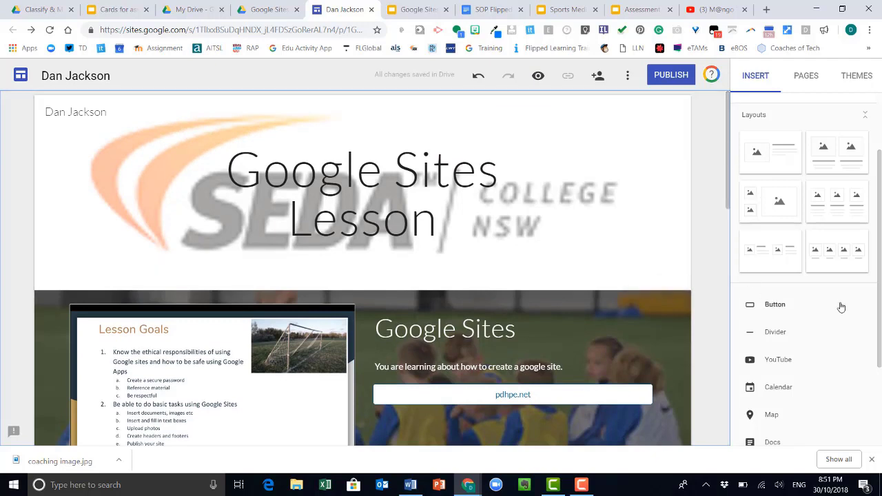
pyautogui.scroll(-2, 880, 241)
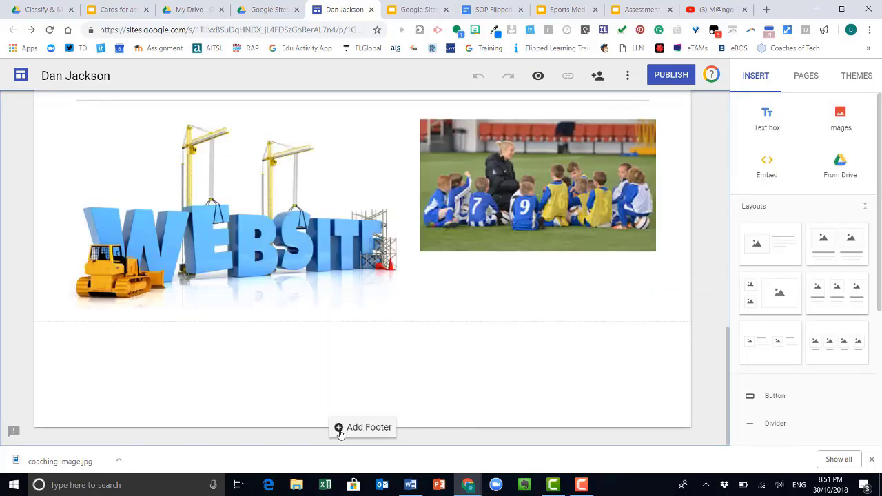
pyautogui.click(341, 428)
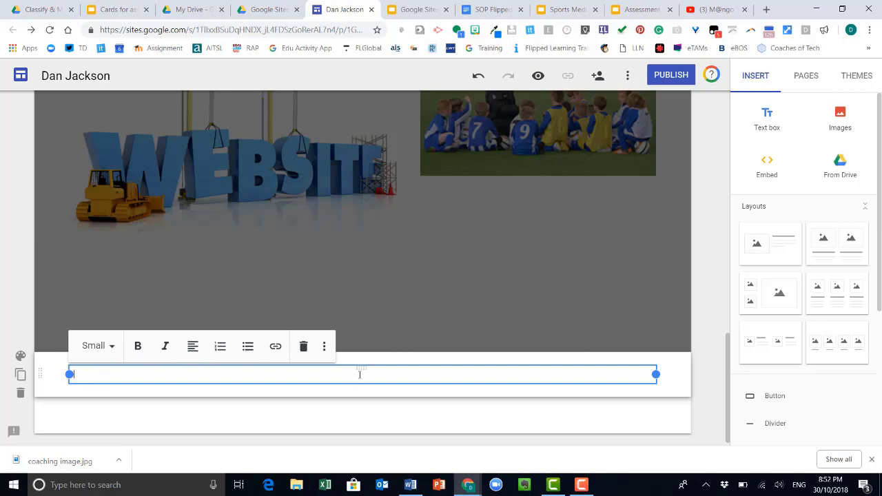
pyautogui.click(109, 348)
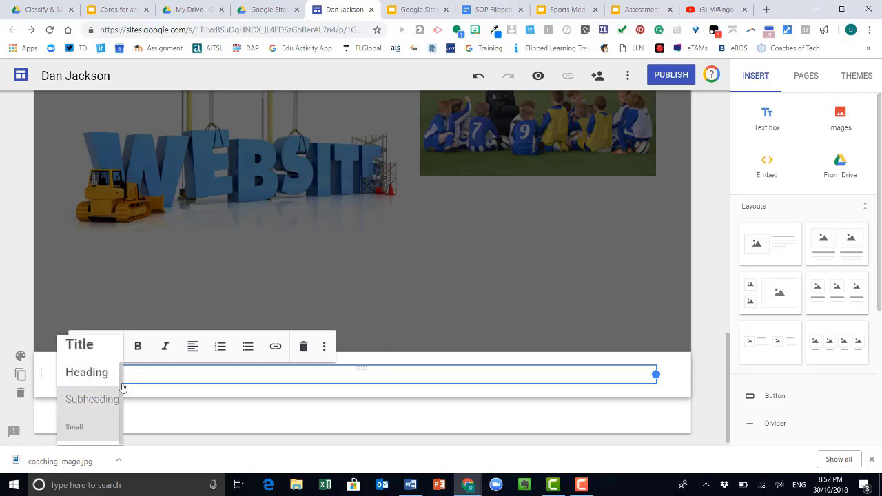
pyautogui.click(288, 378)
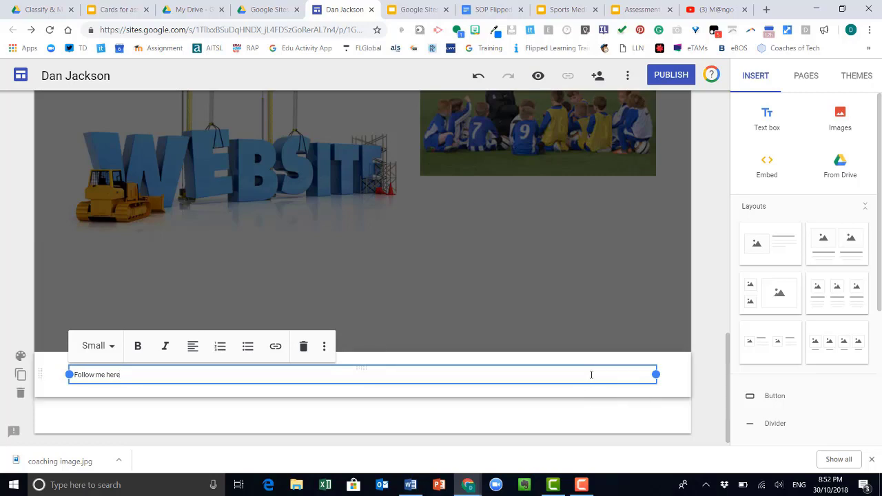
pyautogui.moveTo(655, 373); pyautogui.dragTo(162, 374)
pyautogui.click(216, 384)
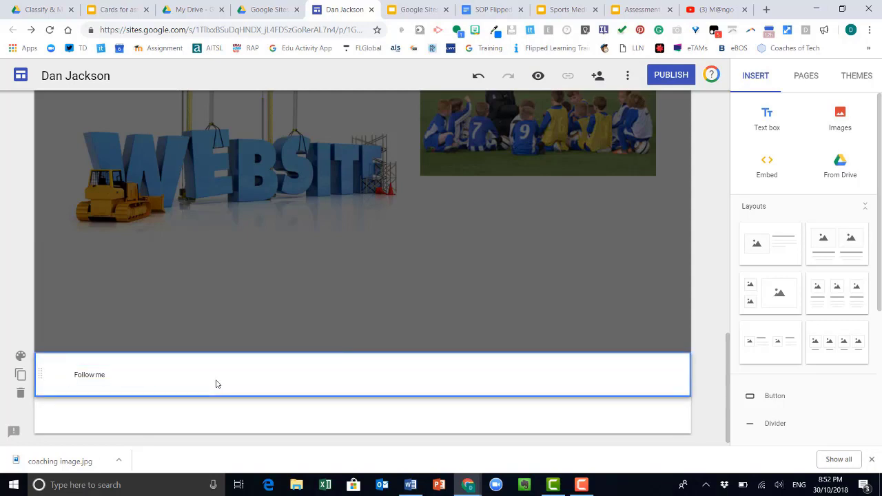
# Insert the square Facebook logo from an image search for "facebook logo" beside the footer text
pyautogui.doubleClick(216, 383)
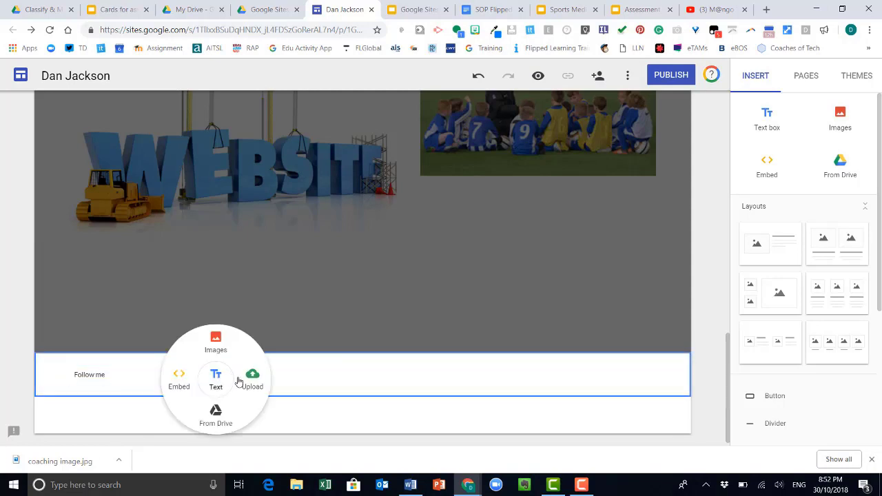
pyautogui.click(239, 381)
pyautogui.click(226, 273)
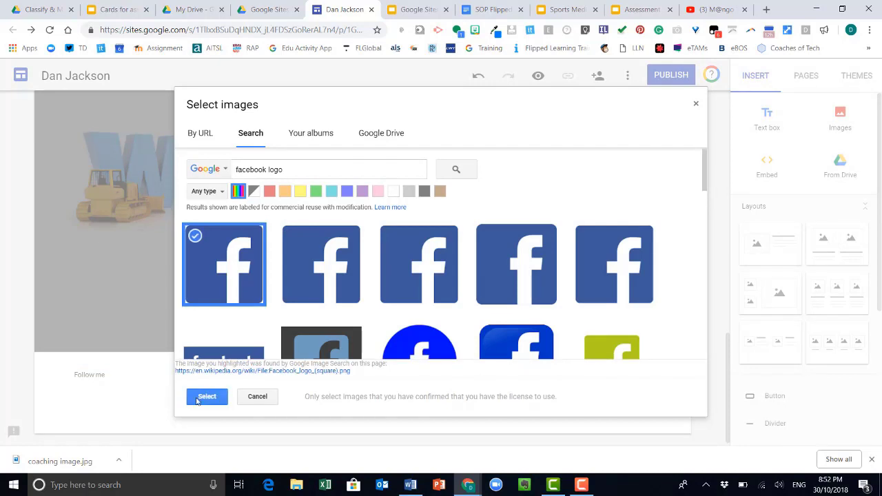
pyautogui.click(205, 396)
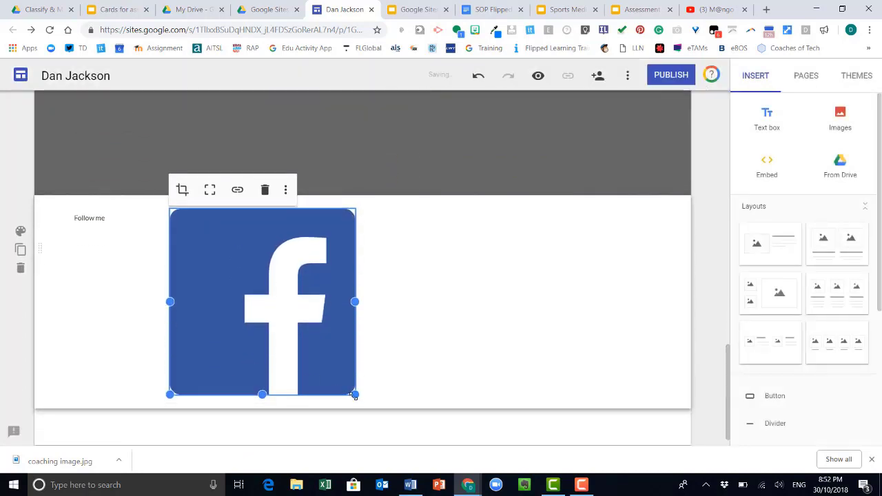
# Shrink the Facebook logo to a small icon beside "Follow me" in the footer and select it
pyautogui.moveTo(354, 394); pyautogui.dragTo(231, 364)
pyautogui.click(231, 364)
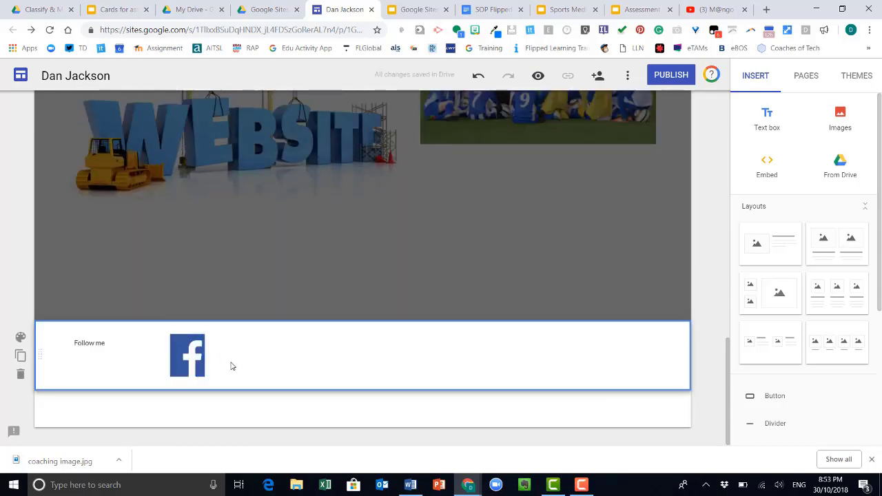
pyautogui.click(181, 356)
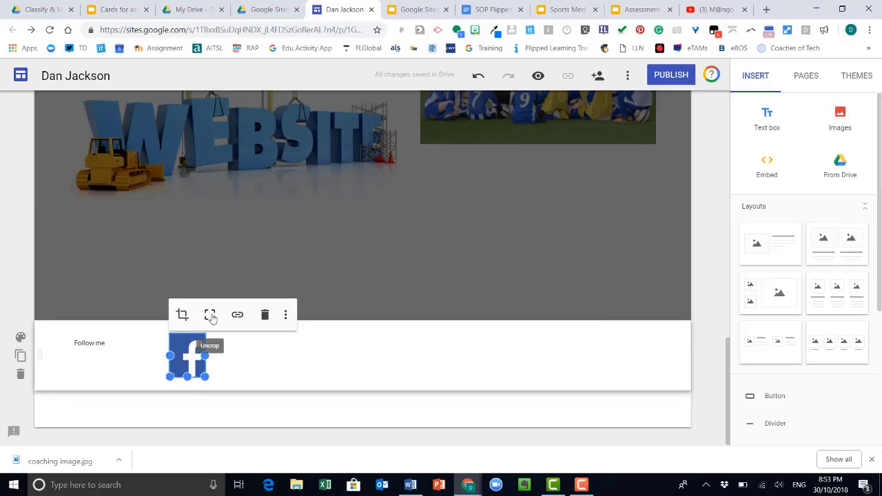
# Uncrop the Facebook logo in the footer and link it to facebook.com/
pyautogui.click(211, 316)
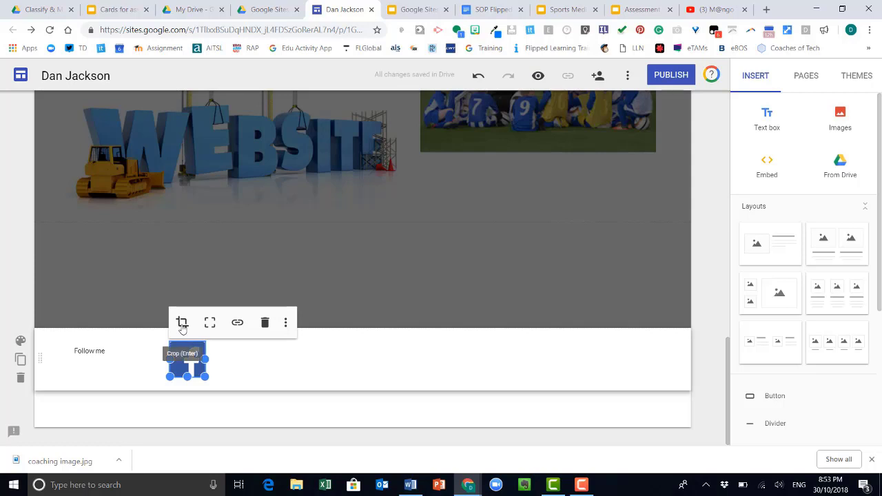
pyautogui.click(237, 325)
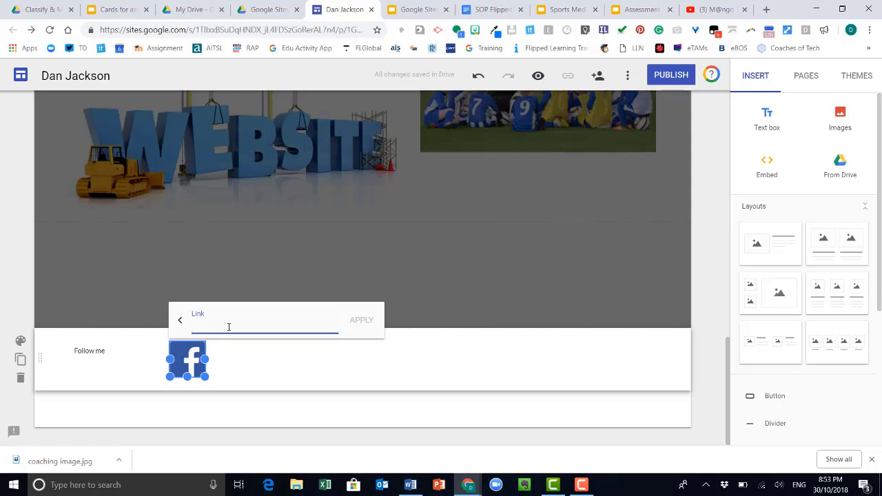
pyautogui.write('facebook.com/')
pyautogui.click(358, 322)
pyautogui.click(356, 364)
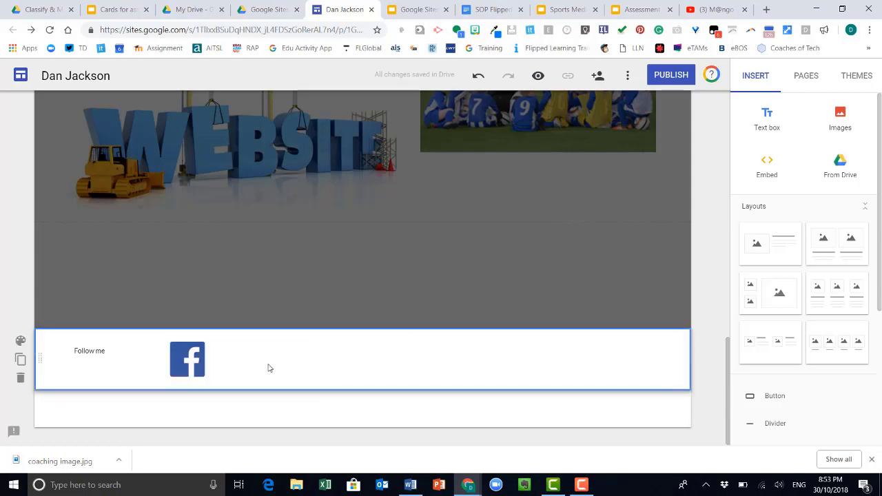
# Delete the "Follow me" text box from the footer and move the Facebook logo into its place
pyautogui.click(111, 347)
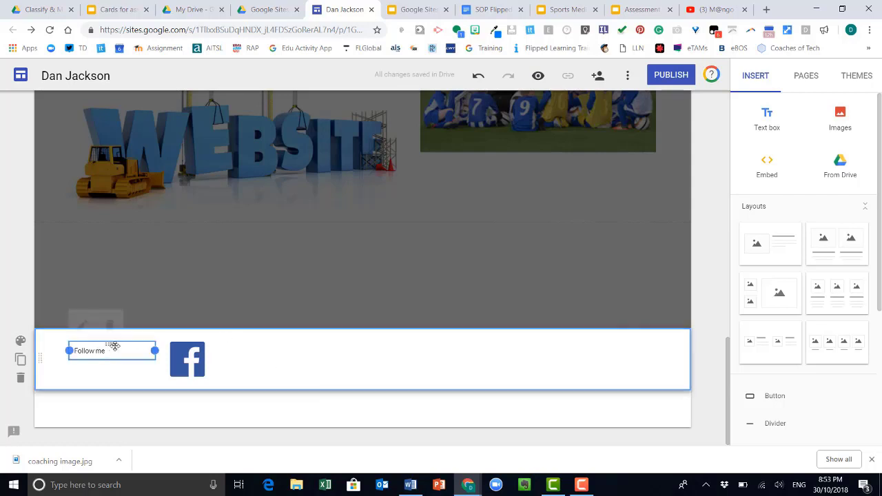
pyautogui.click(110, 320)
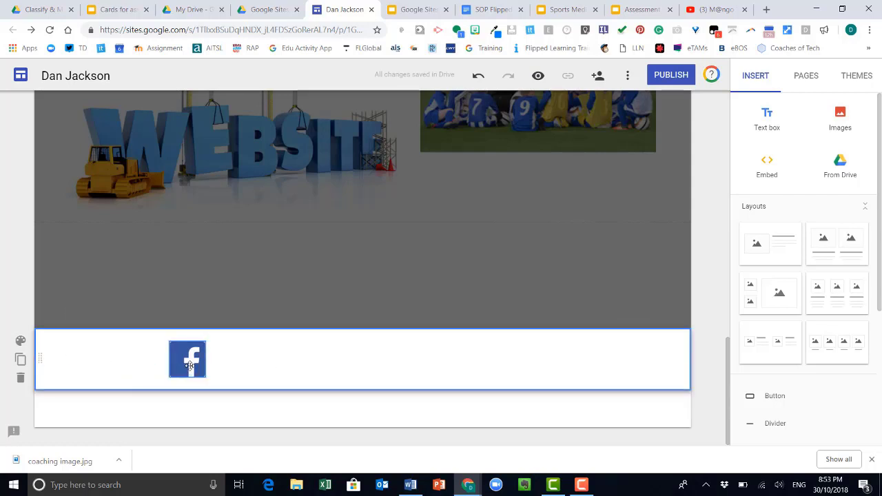
pyautogui.moveTo(191, 366); pyautogui.dragTo(97, 360)
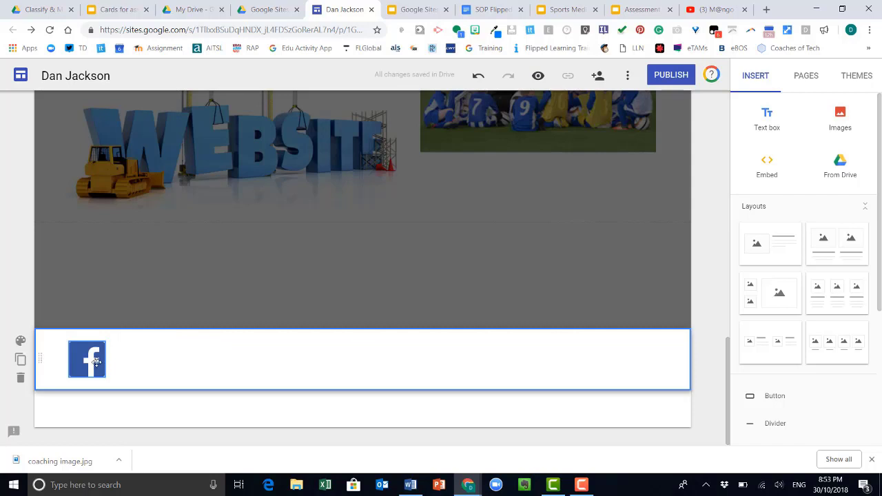
pyautogui.click(113, 362)
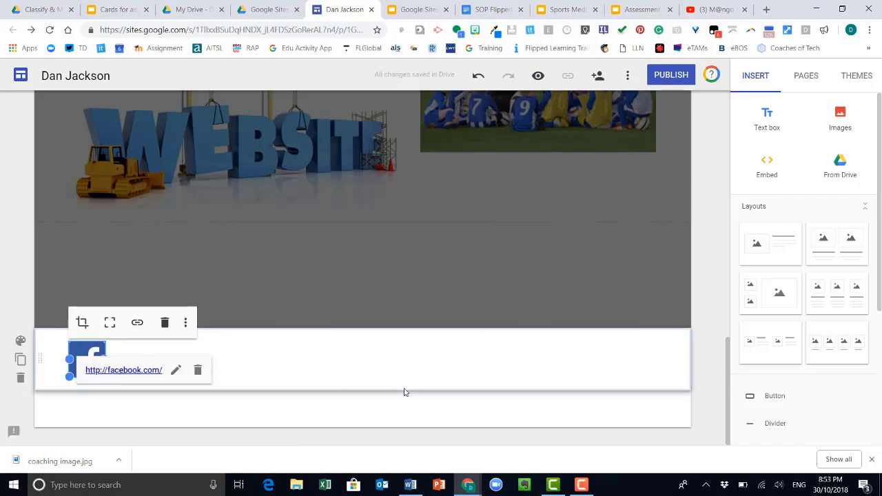
pyautogui.click(440, 386)
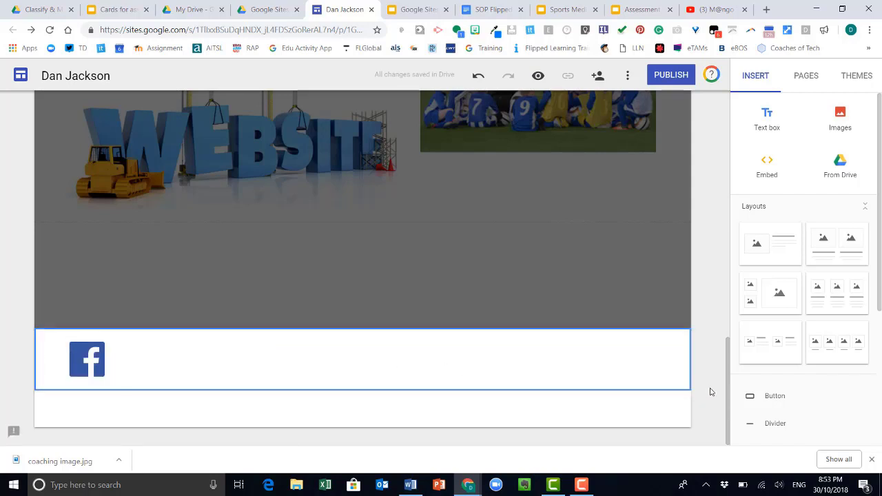
# Try the Title only header type on the "Google Sites Lesson" header and restore the Banner type
pyautogui.moveTo(723, 392); pyautogui.dragTo(720, 83)
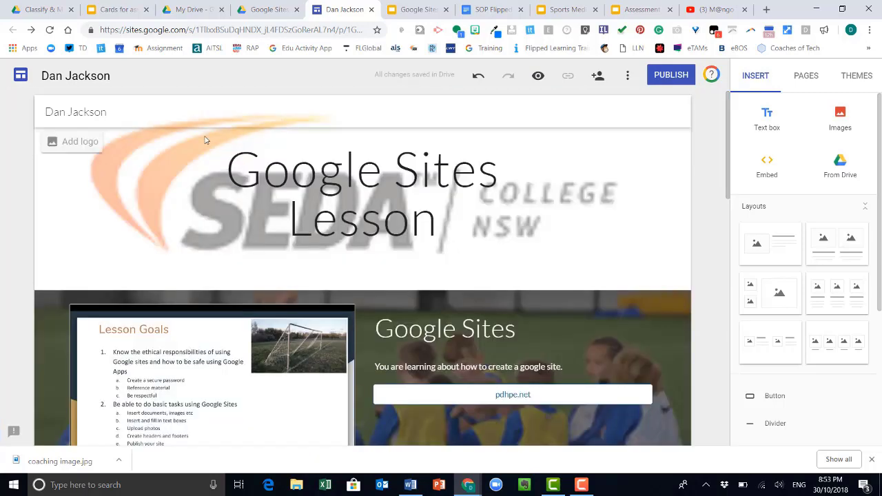
pyautogui.moveTo(310, 193)
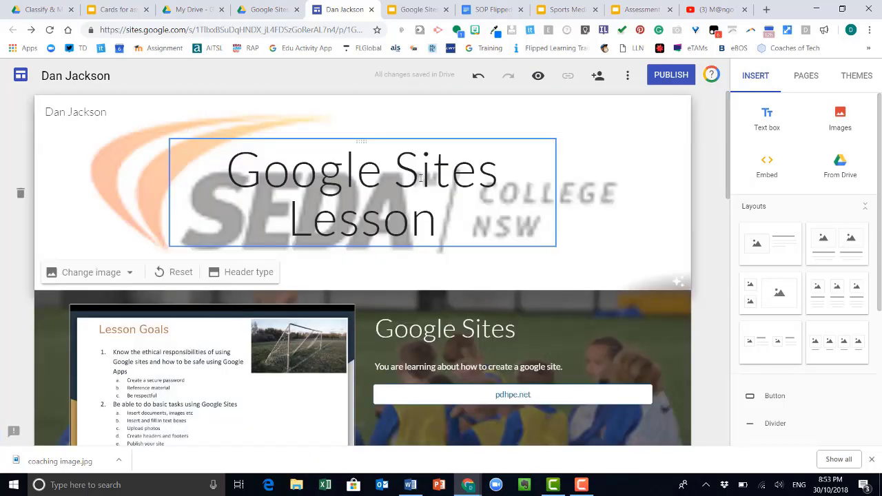
pyautogui.click(235, 273)
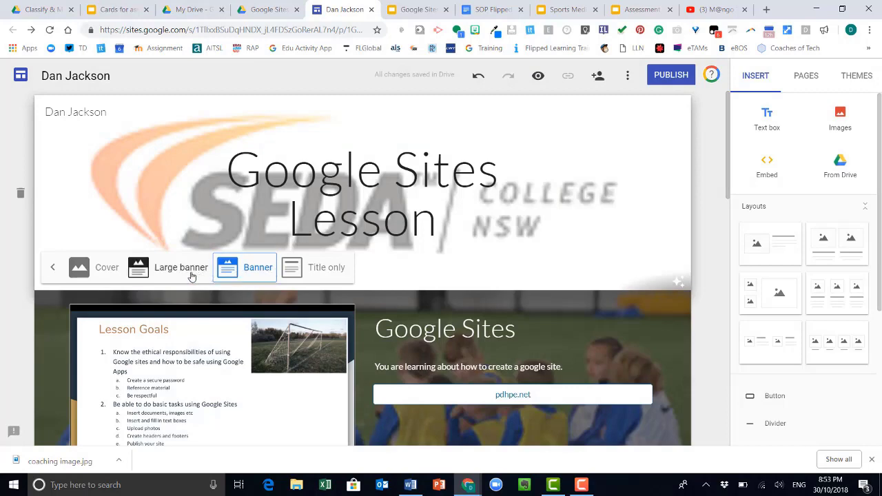
pyautogui.click(311, 270)
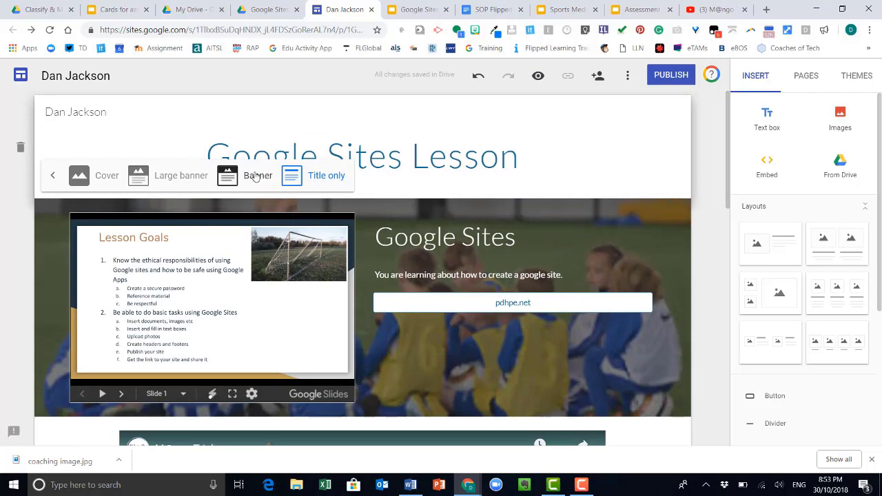
pyautogui.click(256, 177)
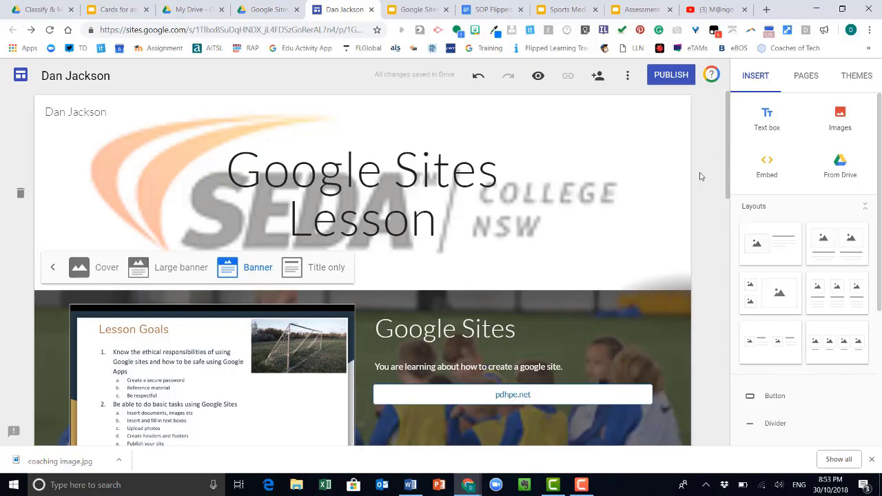
# Publish the site for anyone to view, requesting that public search engines do not display it
pyautogui.click(671, 75)
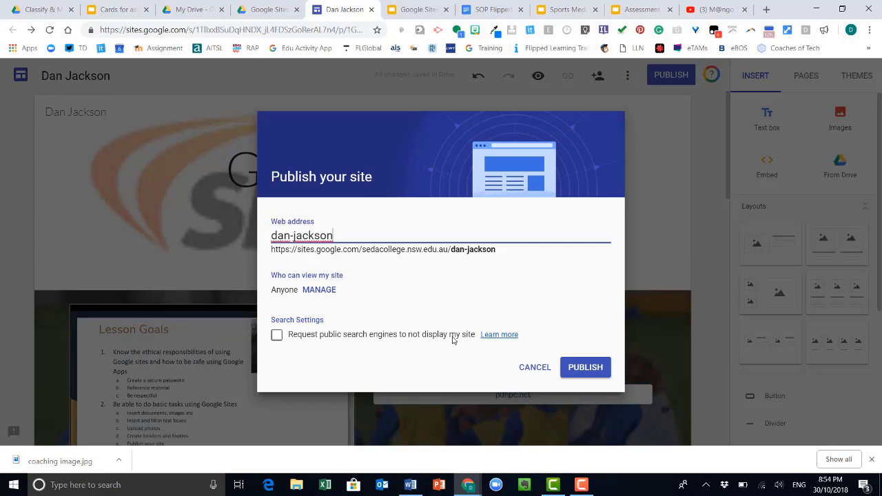
pyautogui.click(276, 336)
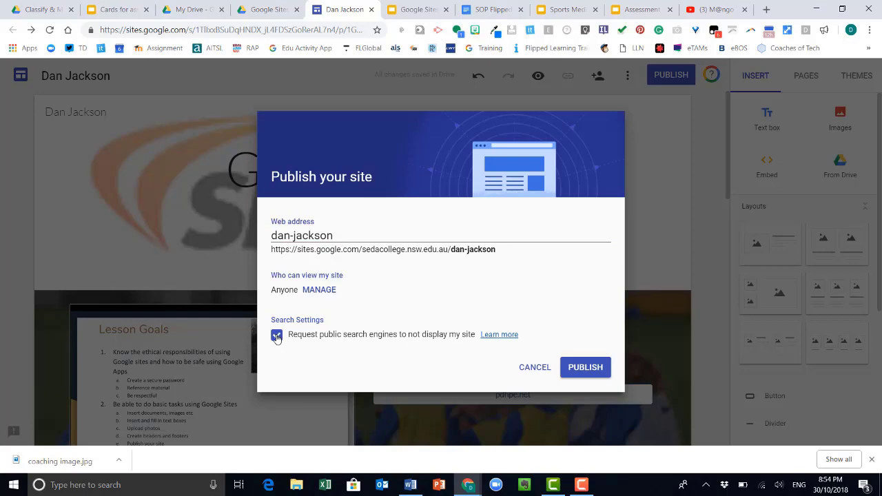
pyautogui.click(589, 368)
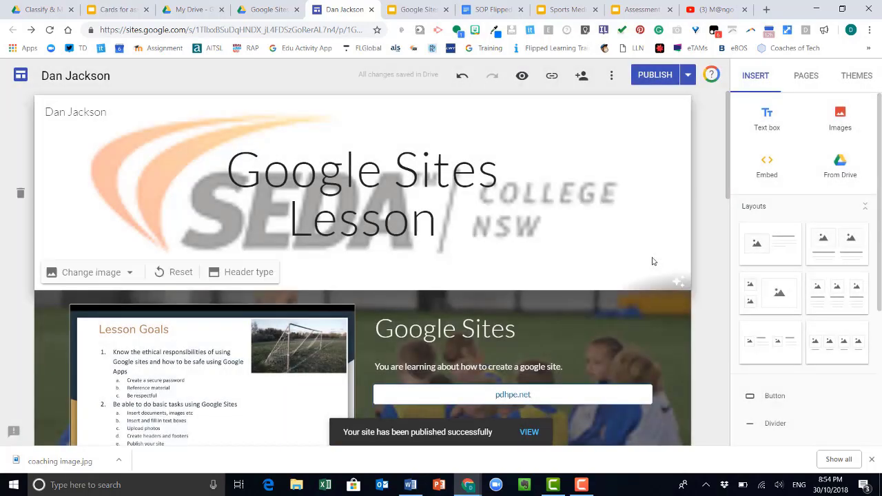
# View the published site link, select its address and close the link dialog
pyautogui.click(551, 77)
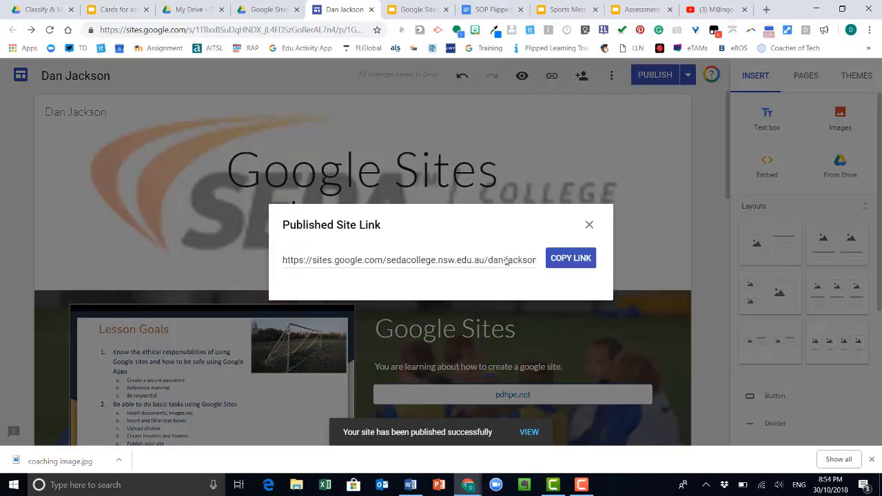
pyautogui.click(469, 264)
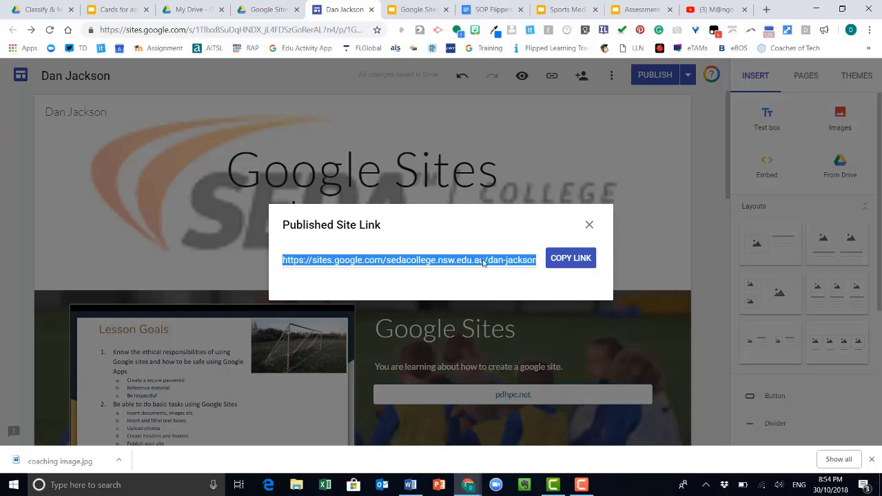
pyautogui.click(589, 225)
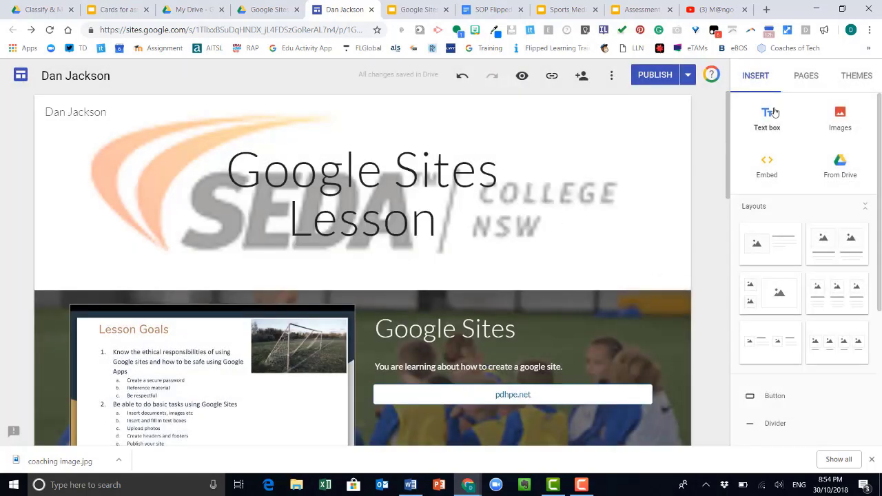
# Add a subpage named "portfolio" under the Home page, leaving its custom path empty
pyautogui.click(812, 78)
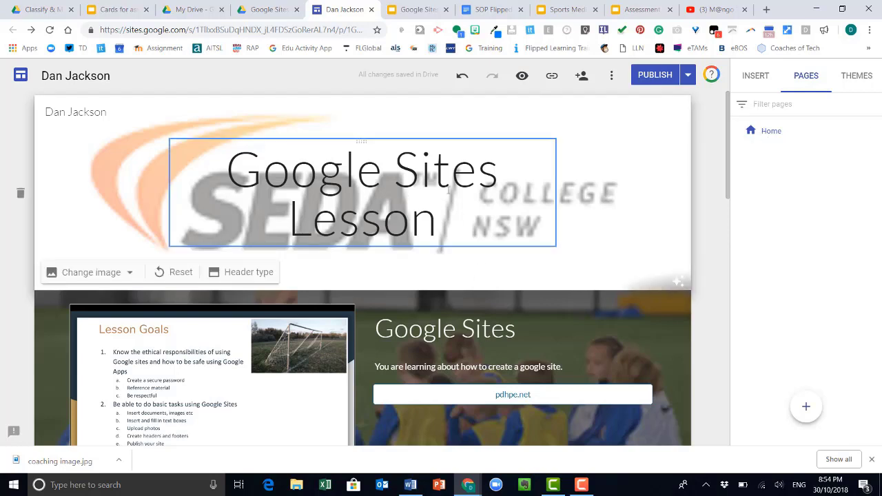
pyautogui.click(874, 131)
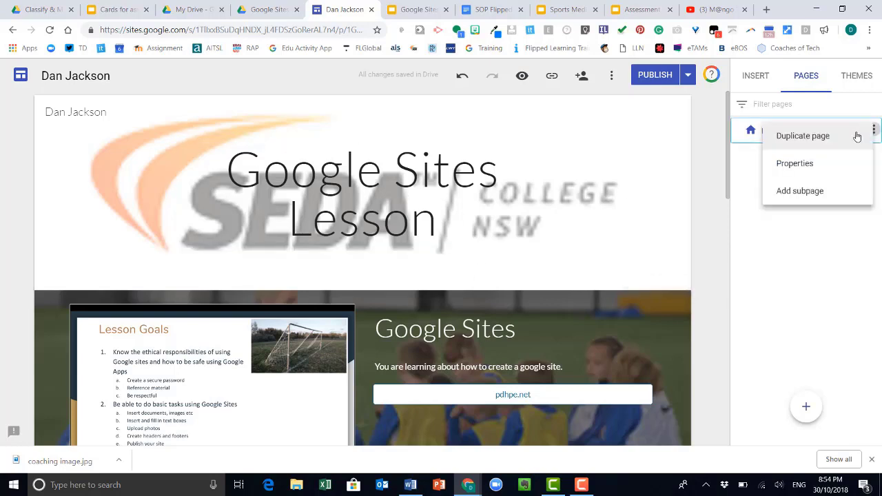
pyautogui.click(816, 191)
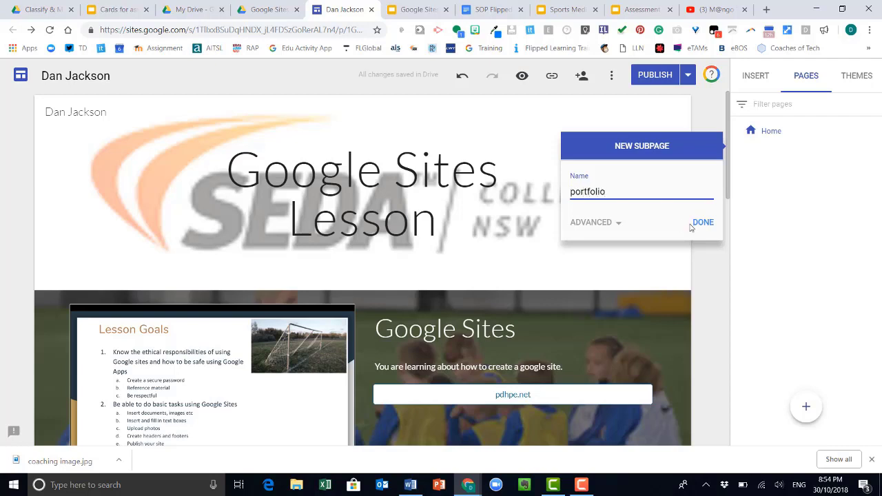
pyautogui.click(614, 222)
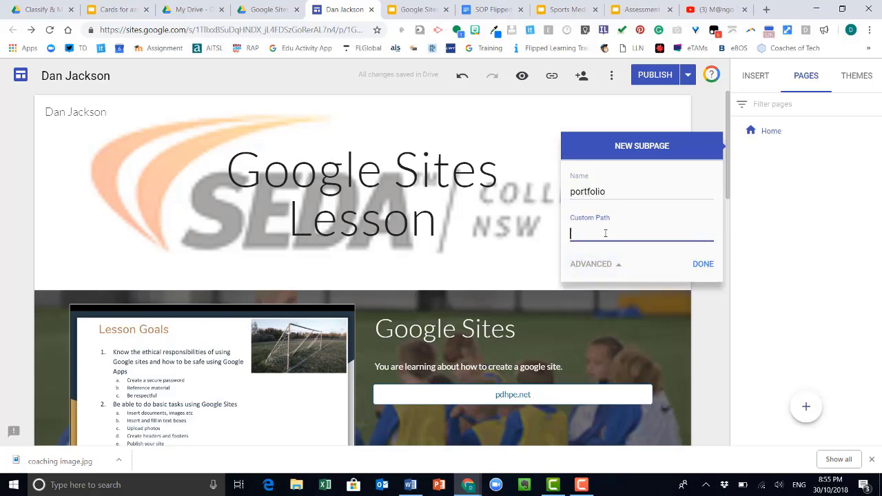
pyautogui.click(702, 264)
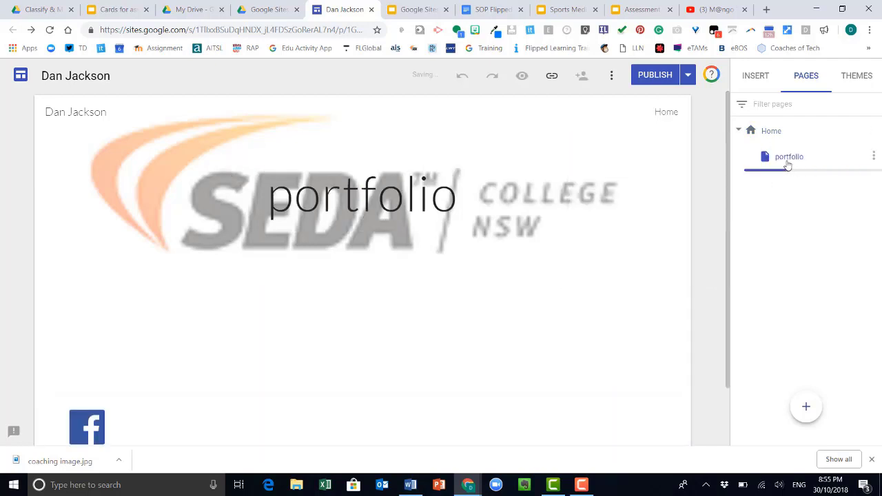
pyautogui.moveTo(393, 289)
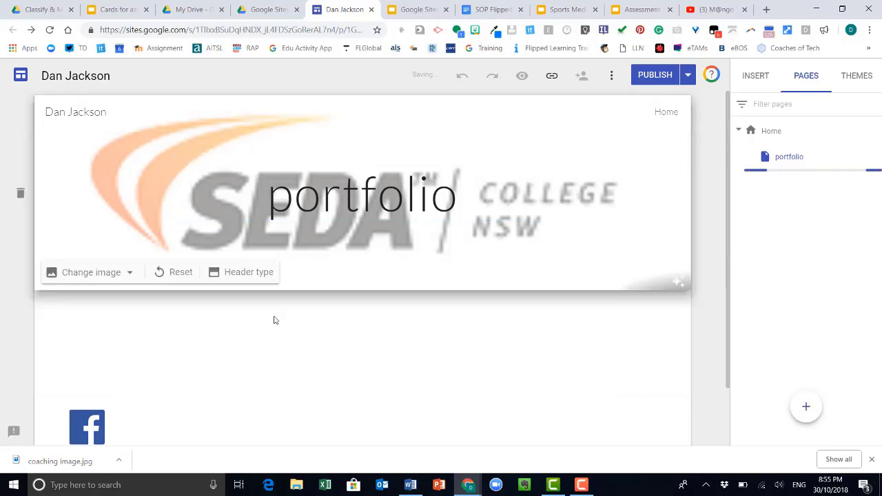
pyautogui.moveTo(173, 419)
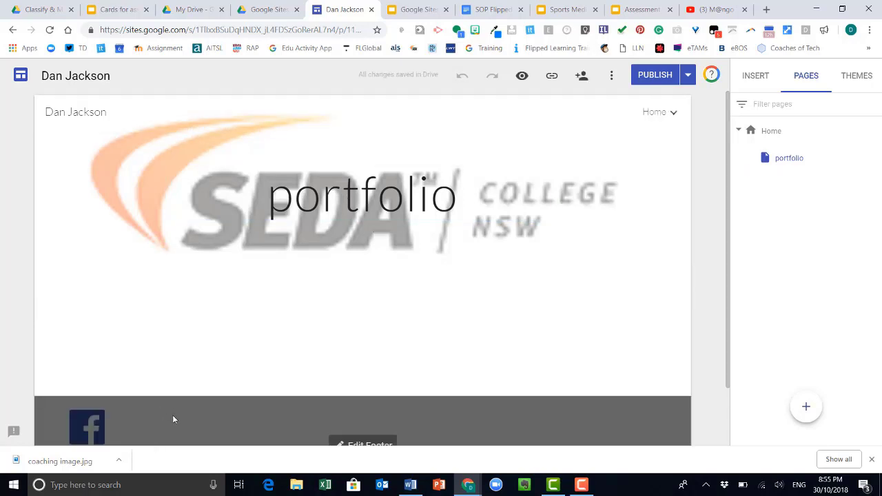
pyautogui.doubleClick(241, 339)
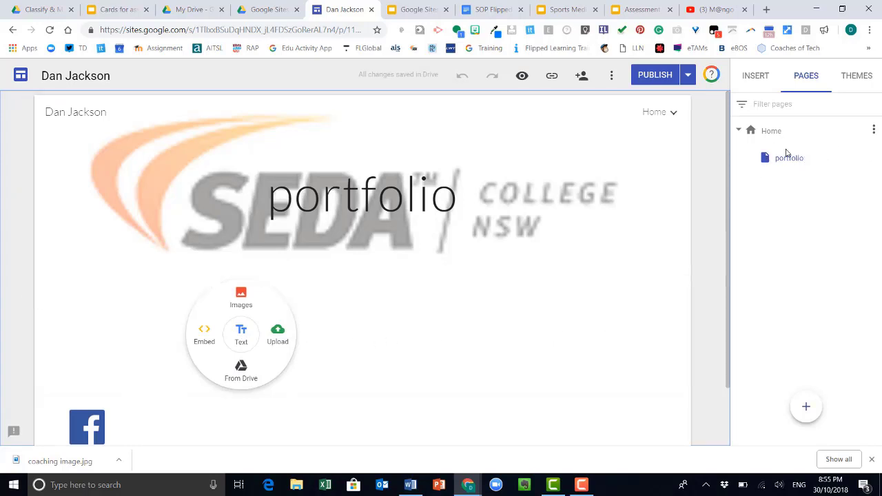
# Apply the Impression theme to the site with the custom blue accent colour #0000ff
pyautogui.click(854, 79)
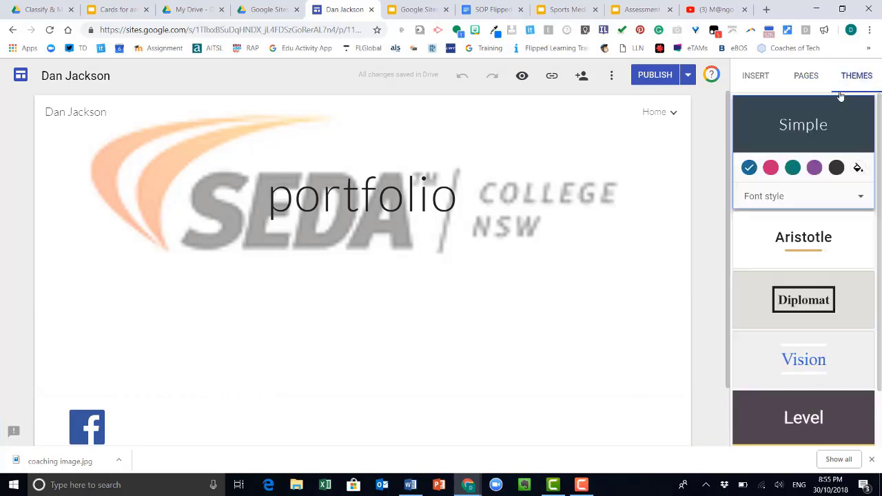
pyautogui.scroll(-1, 811, 214)
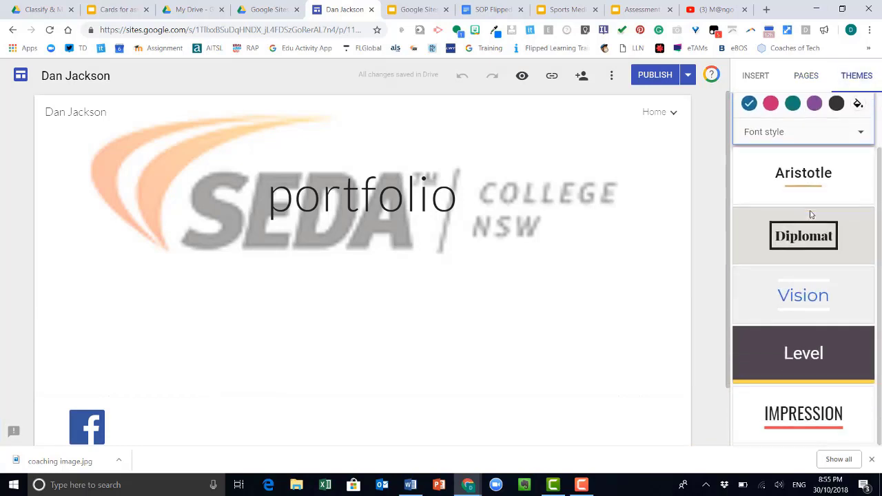
pyautogui.click(803, 427)
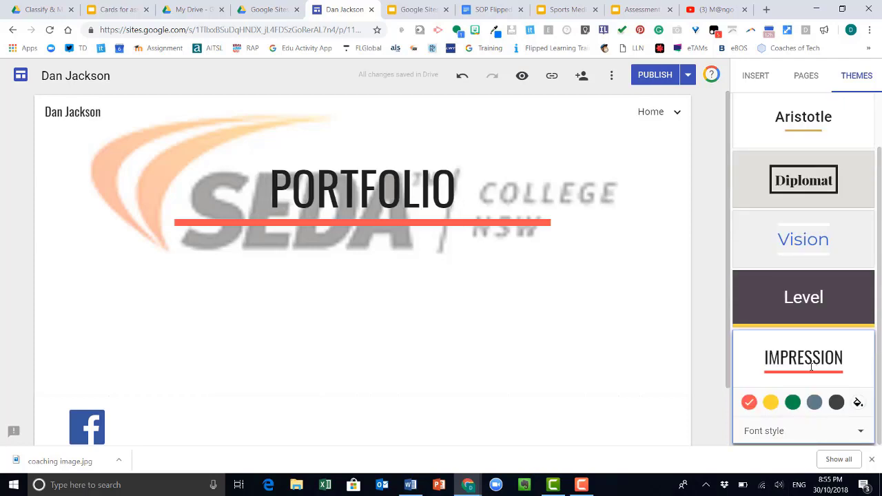
pyautogui.click(857, 402)
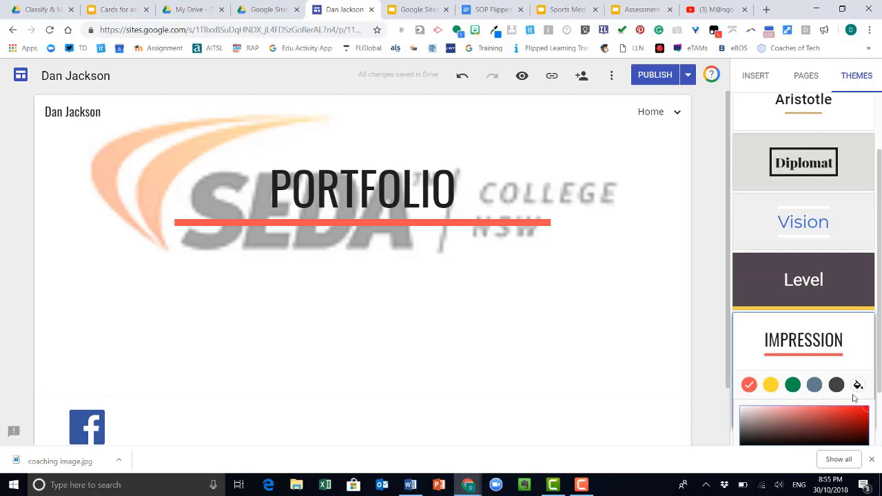
pyautogui.click(824, 381)
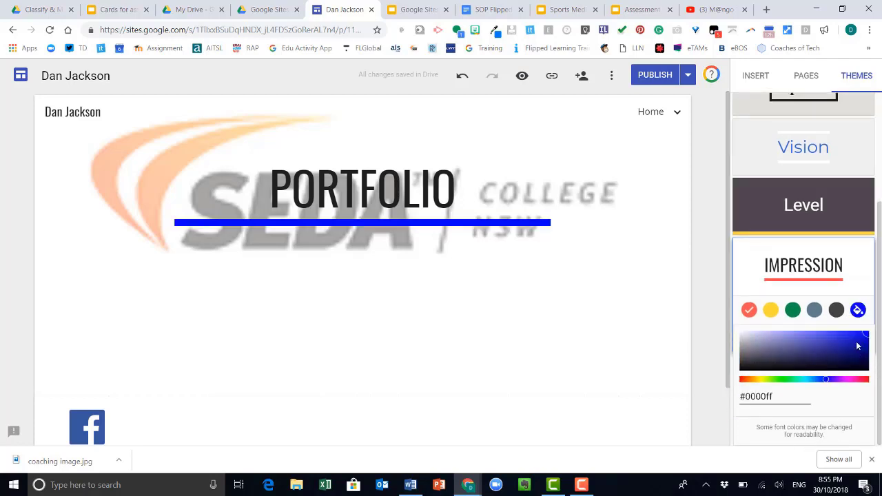
pyautogui.click(624, 370)
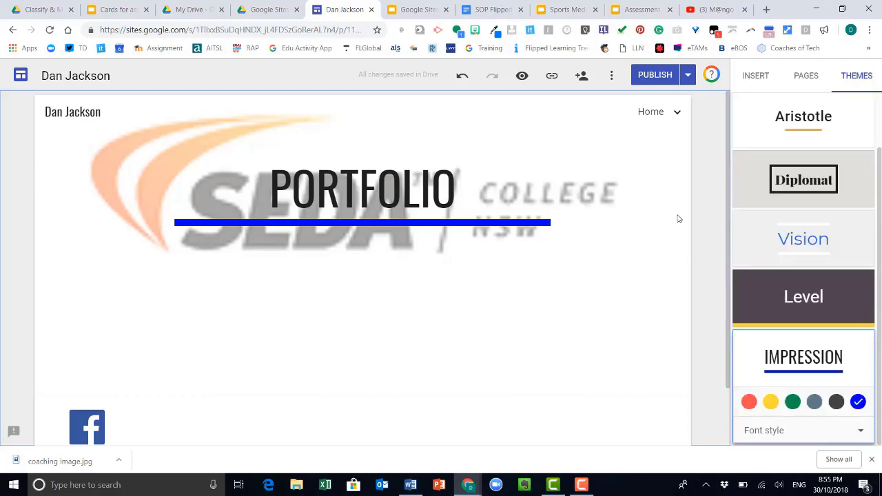
# Publish the updated site again and show its list of pages
pyautogui.click(656, 76)
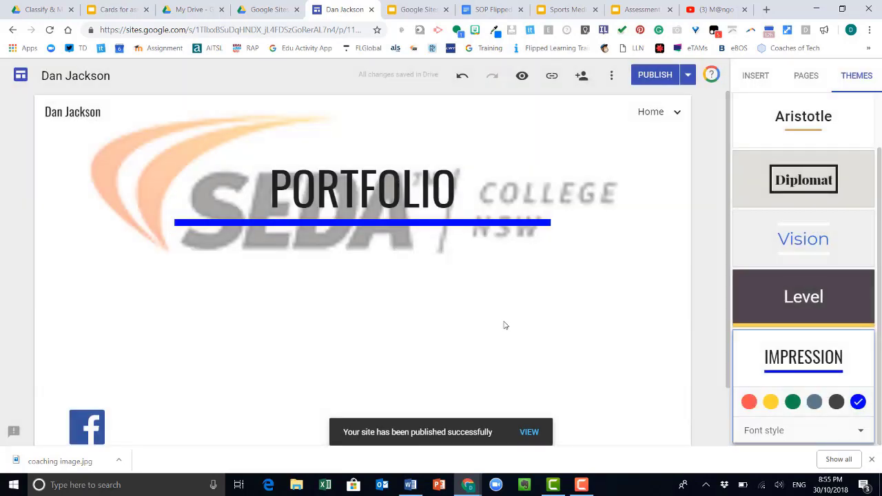
pyautogui.click(809, 72)
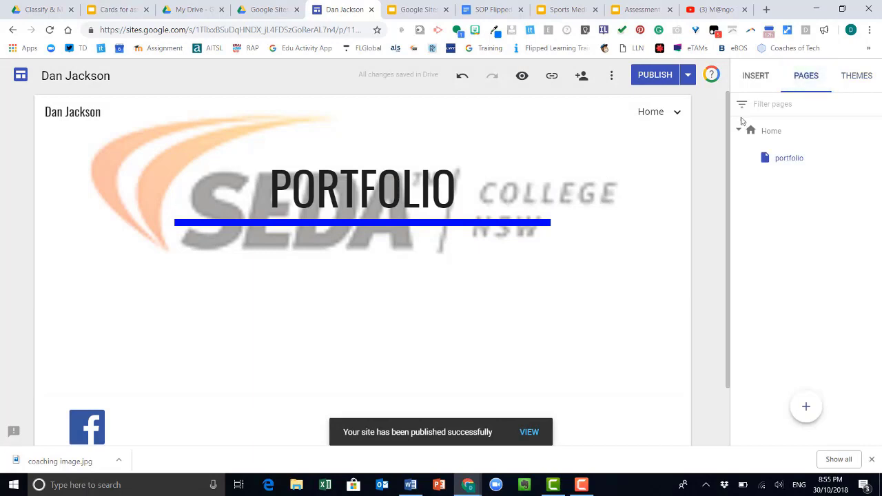
# Add a new top-level page named "happy days" beside the Home page and publish the updated site
pyautogui.click(739, 132)
pyautogui.click(739, 131)
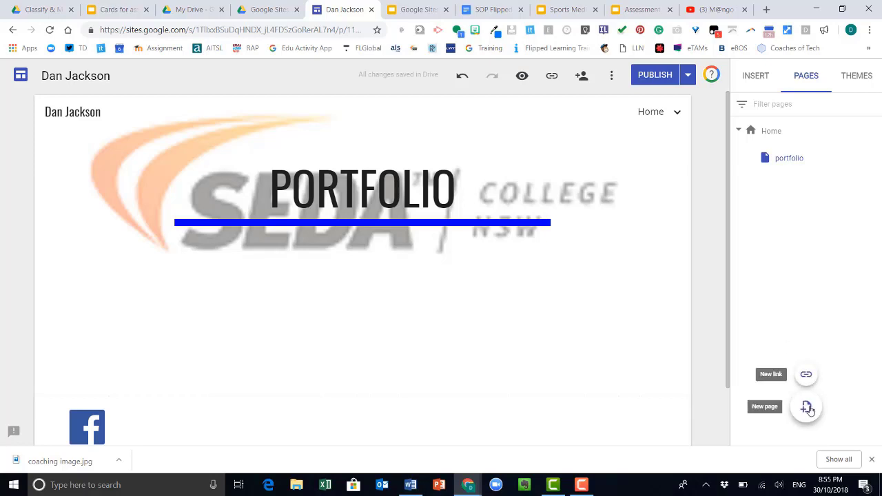
pyautogui.click(806, 406)
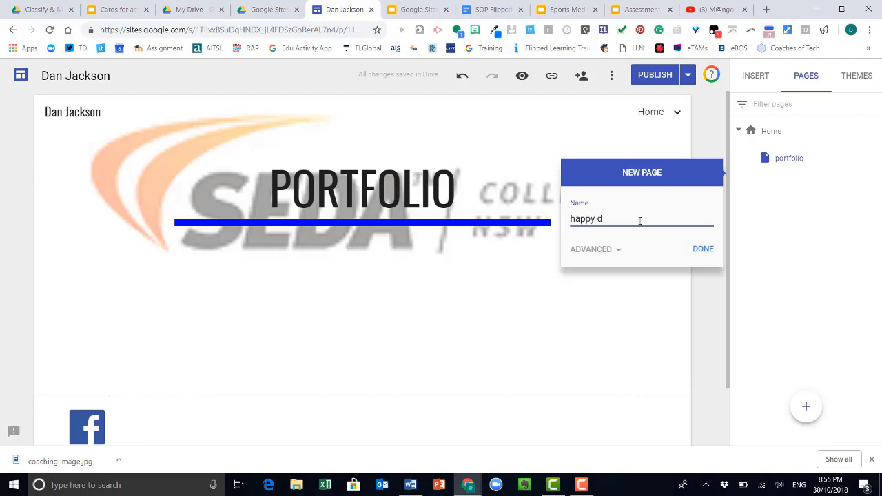
pyautogui.click(702, 250)
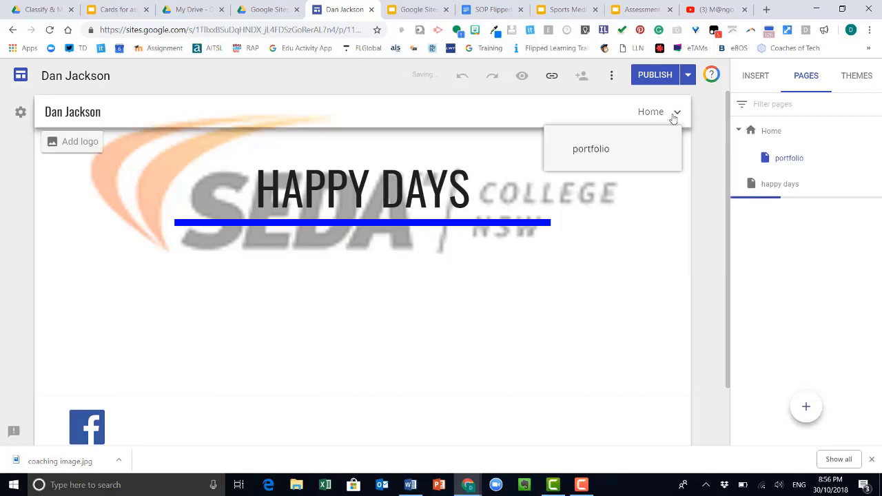
pyautogui.click(652, 74)
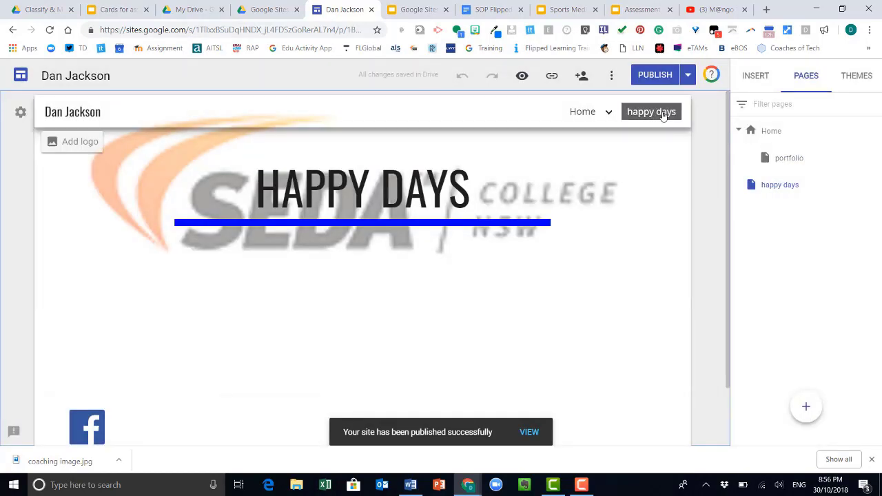
# Return to the Home page and review its content from the header down to the footer
pyautogui.click(587, 118)
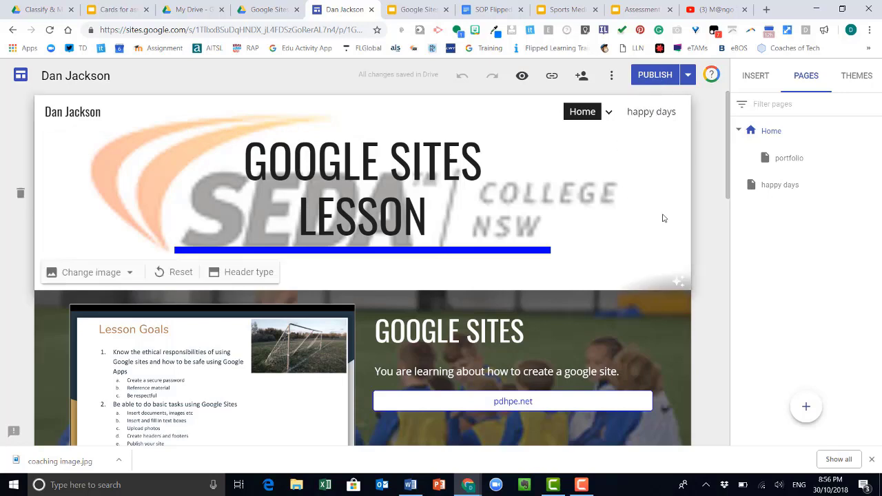
pyautogui.scroll(-6, 714, 282)
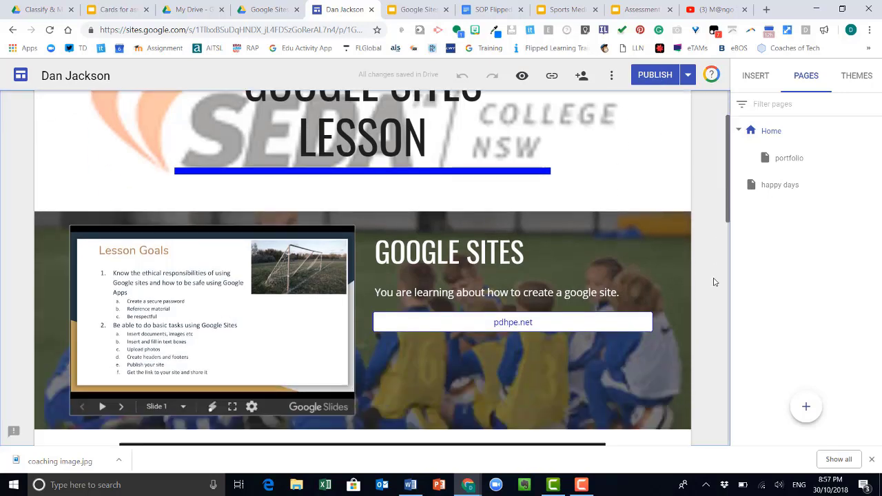
pyautogui.scroll(-6, 711, 301)
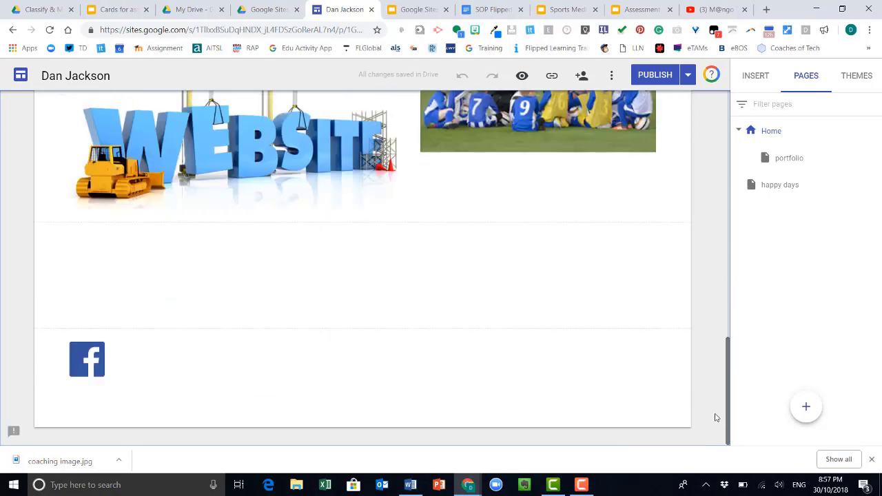
pyautogui.scroll(3, 714, 413)
pyautogui.scroll(5, 712, 299)
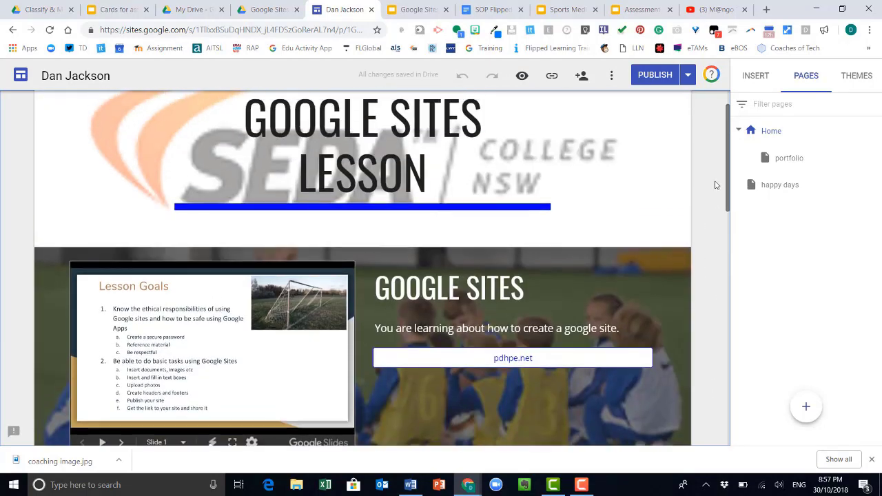
pyautogui.scroll(2, 720, 188)
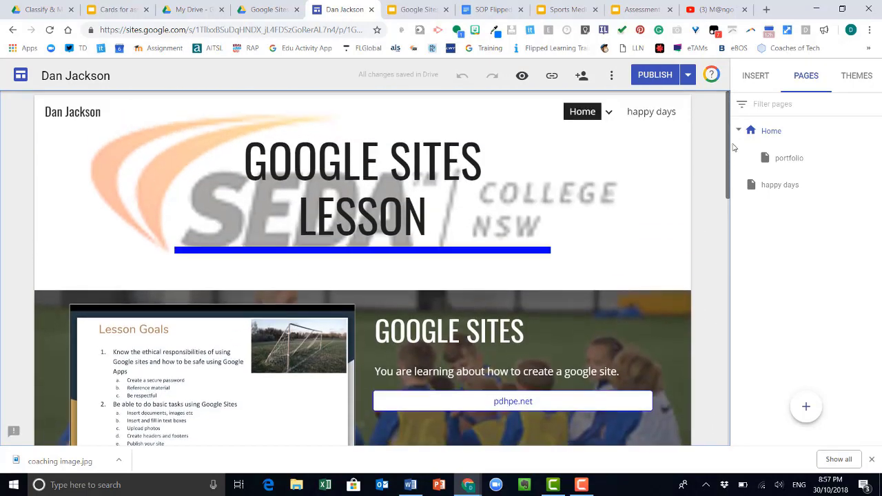